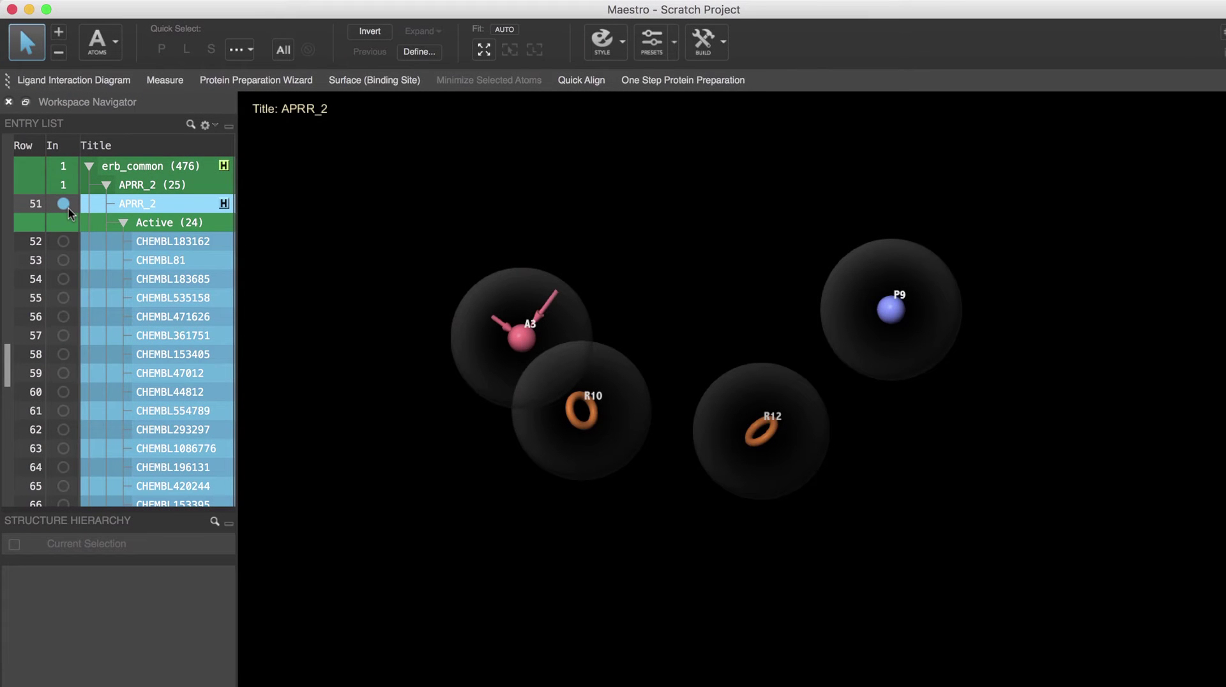
# Pin APRR_2, overlay actives CHEMBL183162 through CHEMBL1086776 on it, and rotate to inspect their fit.
pyautogui.click(68, 207)
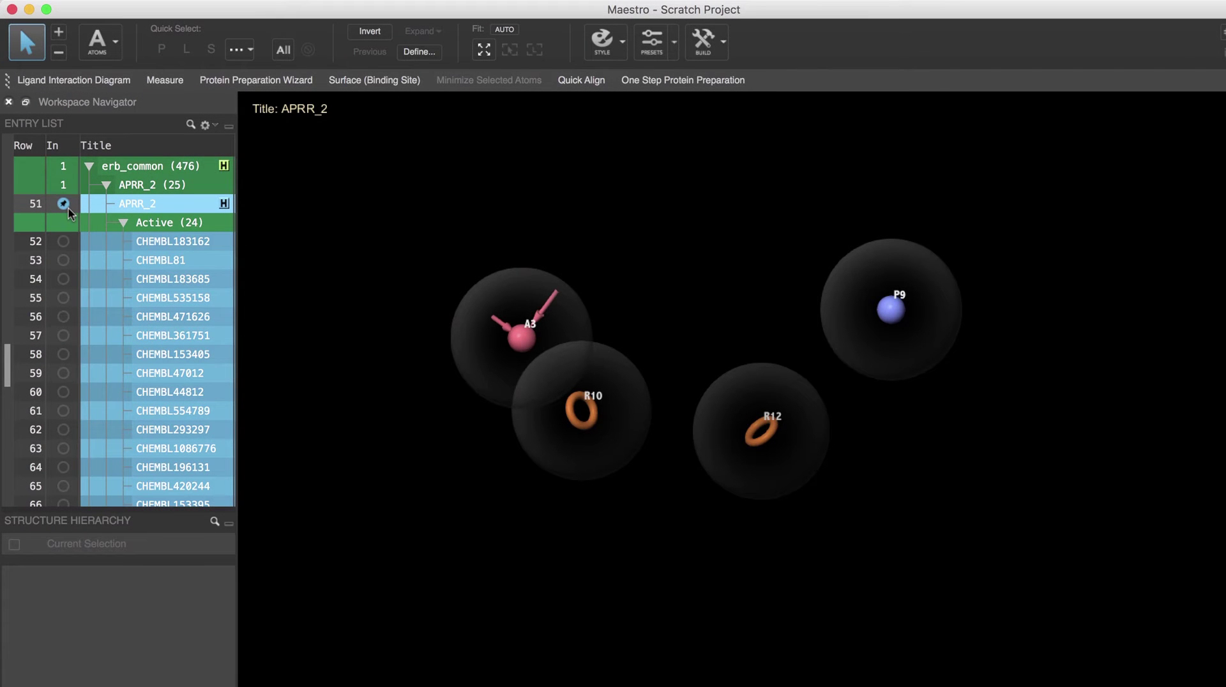
pyautogui.click(63, 242)
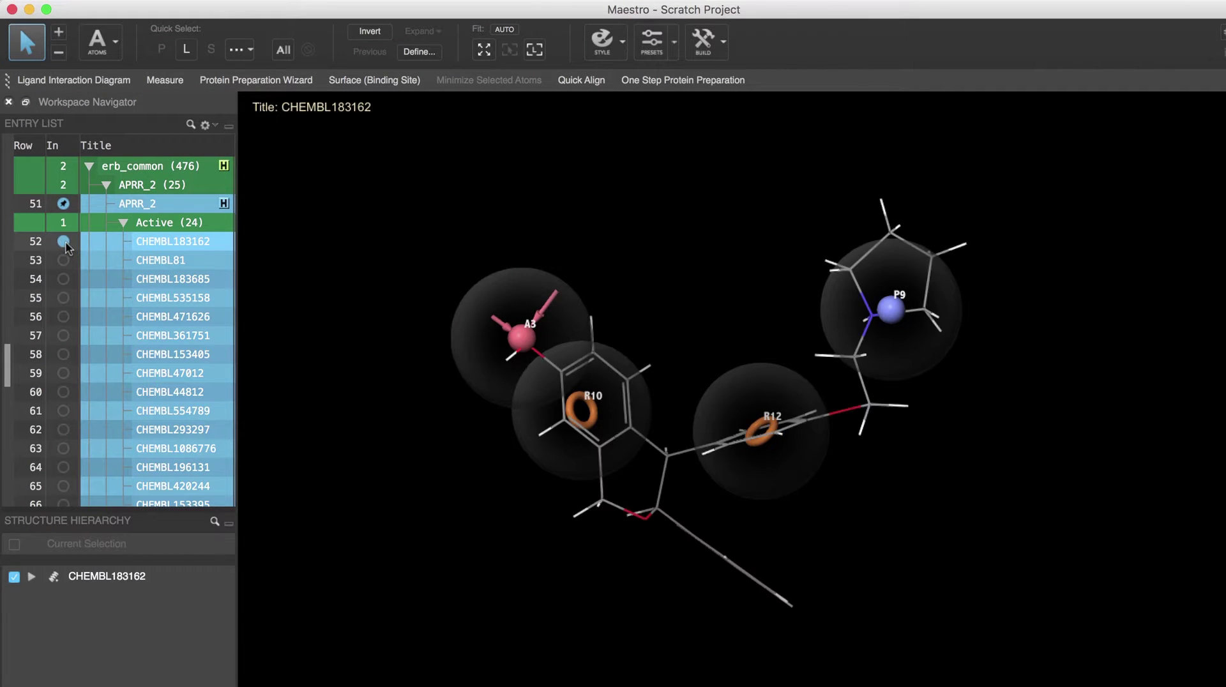
pyautogui.keyDown('shift'); pyautogui.click(64, 448); pyautogui.keyUp('shift')
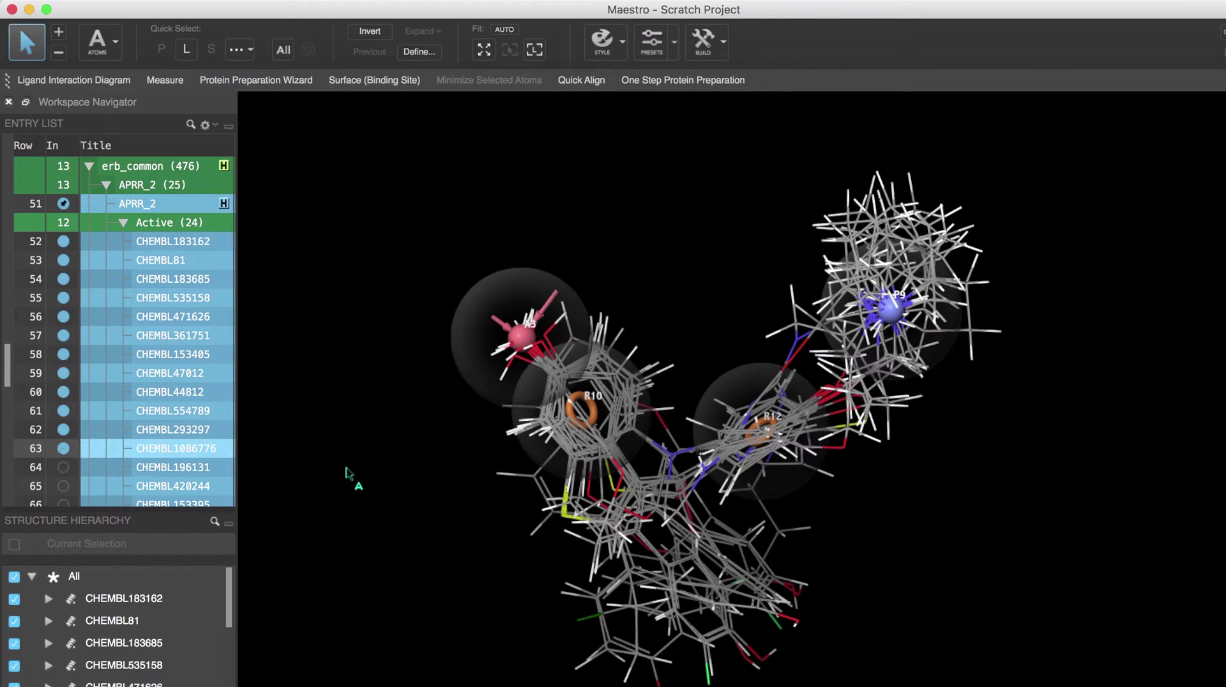
pyautogui.moveTo(405, 484); pyautogui.dragTo(419, 528, button='middle')
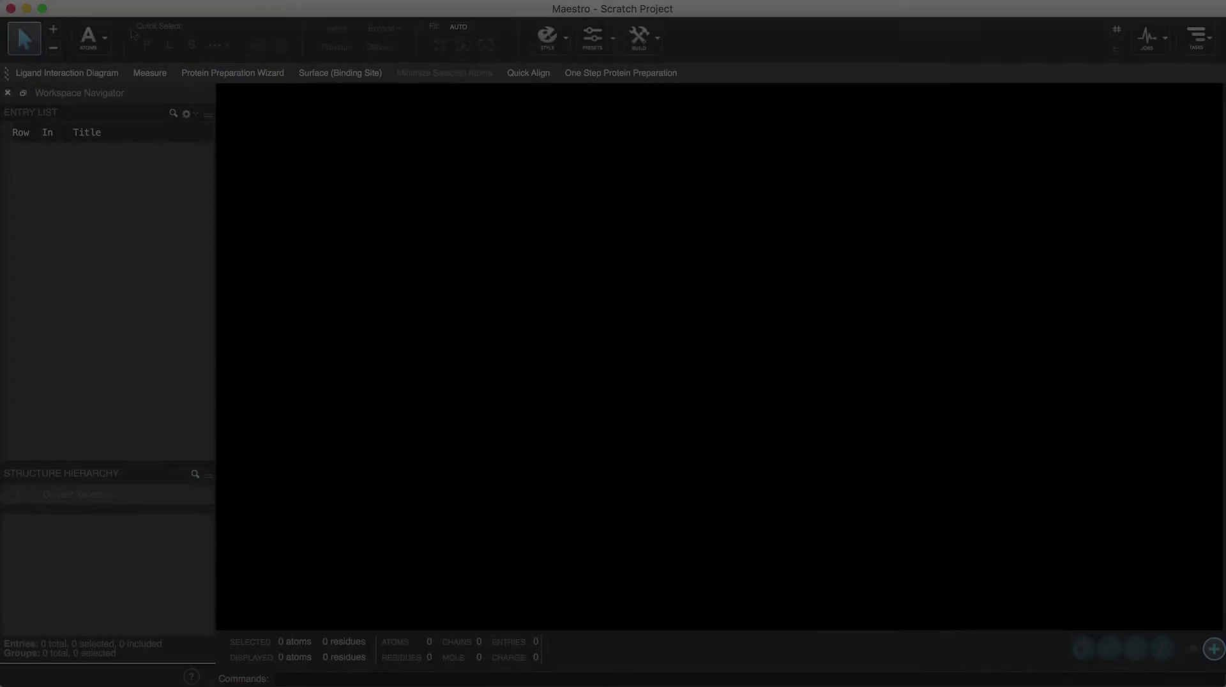
# Import erb_train.maegz from the working directory through File > Import Structures.
pyautogui.click(107, 1)
pyautogui.click(124, 104)
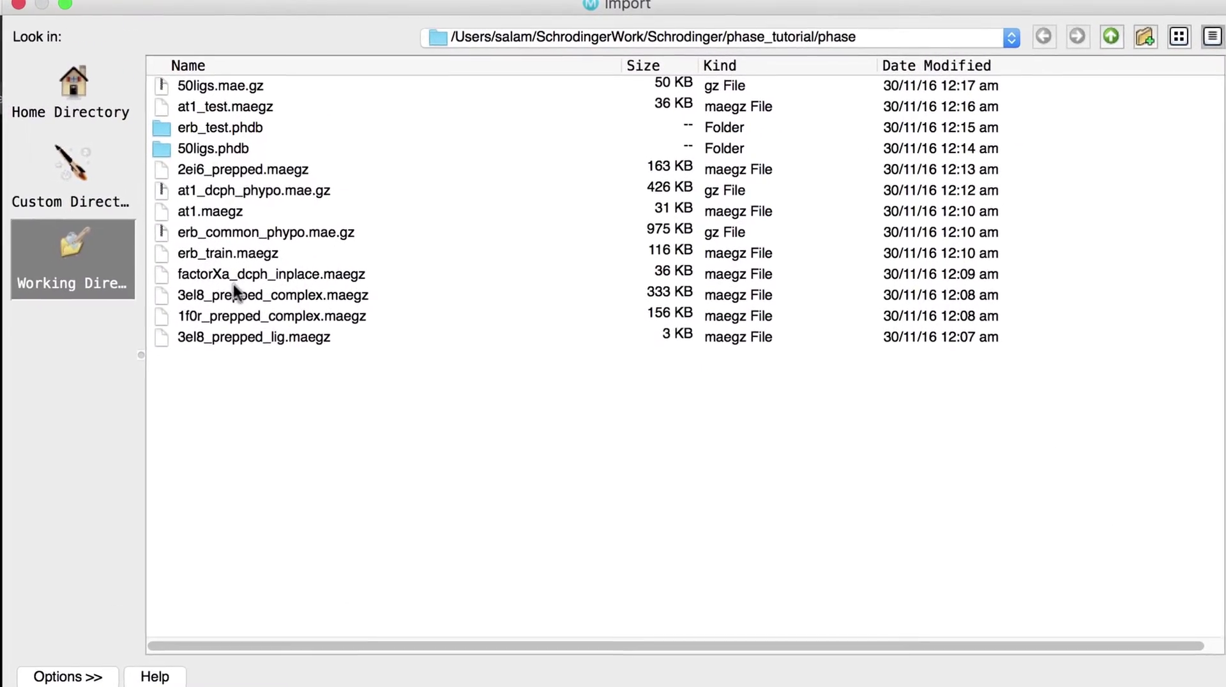
pyautogui.click(234, 253)
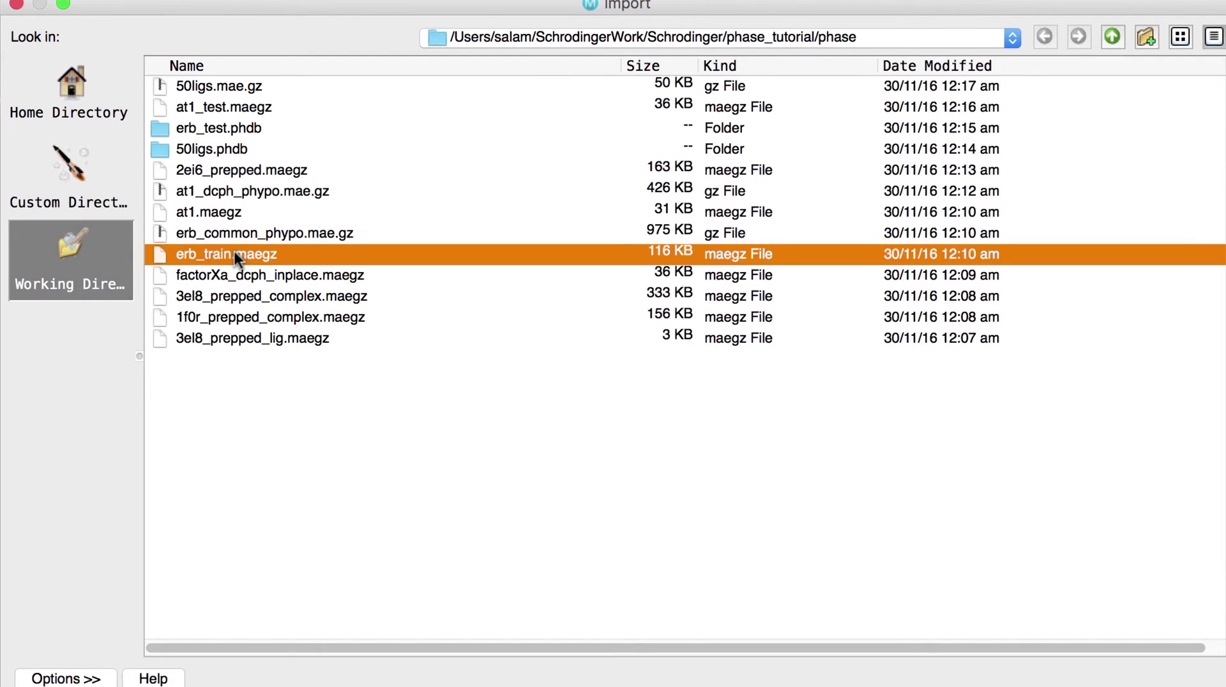
pyautogui.doubleClick(234, 253)
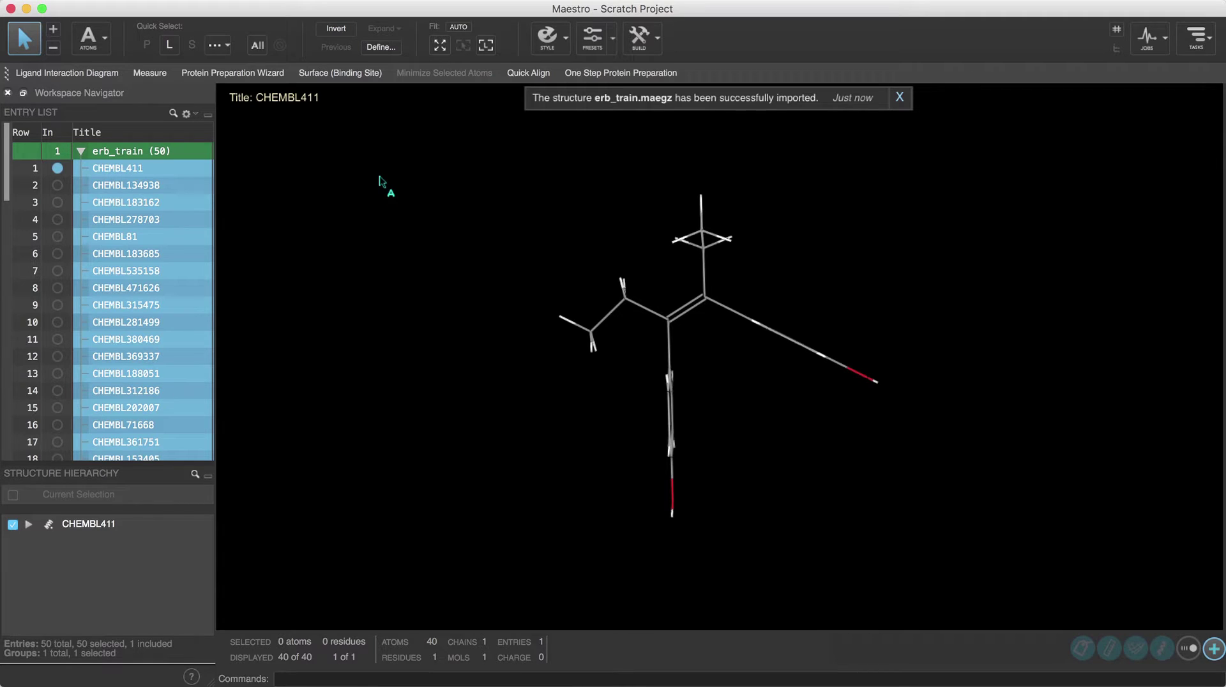
# Open the 2D Viewer from the Window menu, widen it and scroll down the ligand grid.
pyautogui.click(390, 2)
pyautogui.click(371, 24)
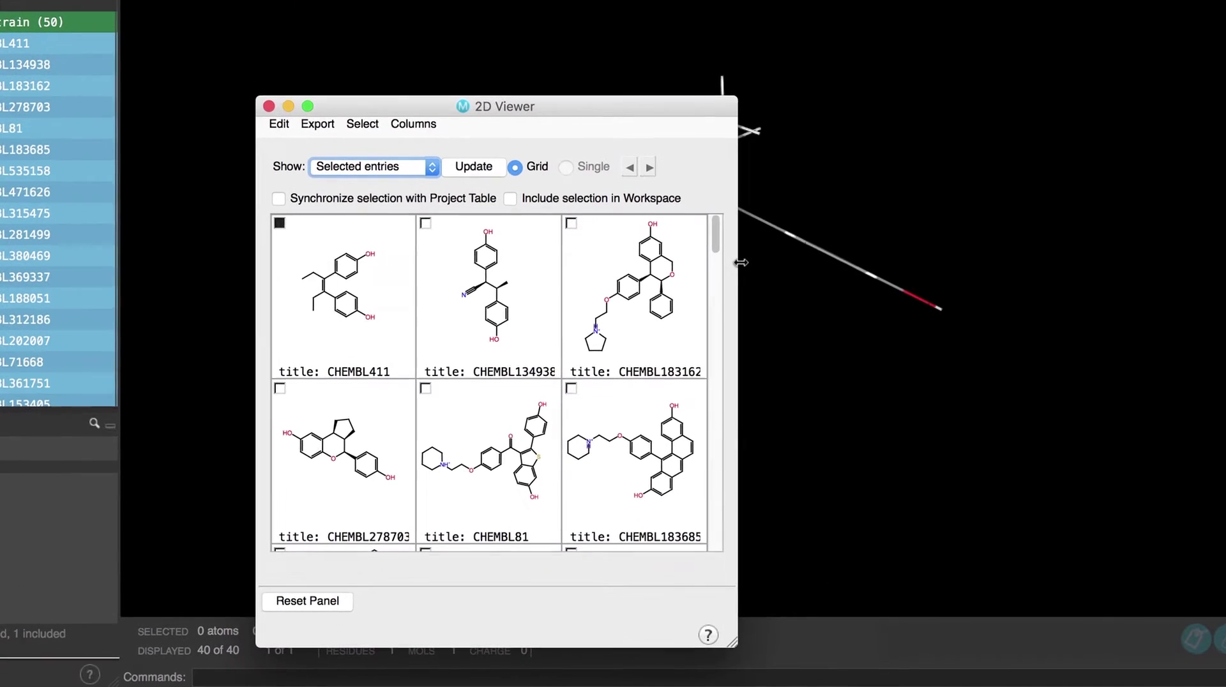
pyautogui.moveTo(713, 358); pyautogui.dragTo(985, 359)
pyautogui.moveTo(1079, 277)
pyautogui.mouseDown()
pyautogui.moveTo(1092, 274)
pyautogui.moveTo(1073, 241)
pyautogui.moveTo(1073, 294)
pyautogui.mouseUp()
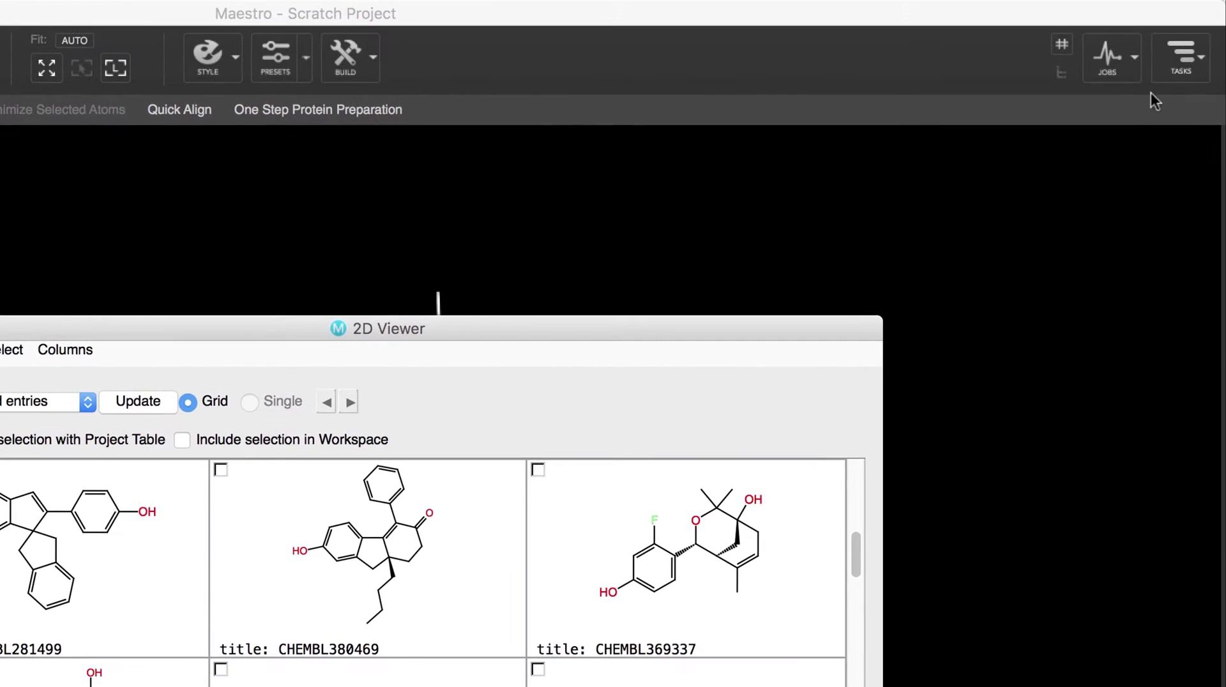
# Launch Develop Pharmacophore Hypothesis from Tasks > Browse > Ligand-Based Virtual Screening.
pyautogui.click(1180, 80)
pyautogui.click(1177, 73)
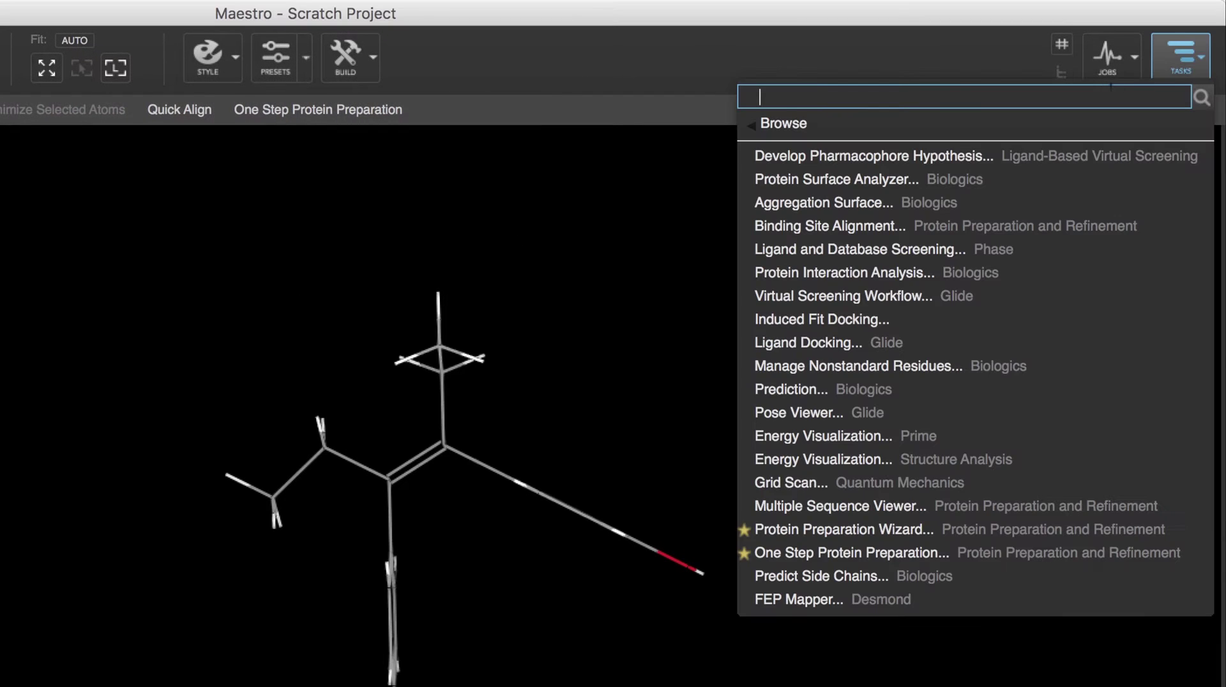
pyautogui.click(793, 124)
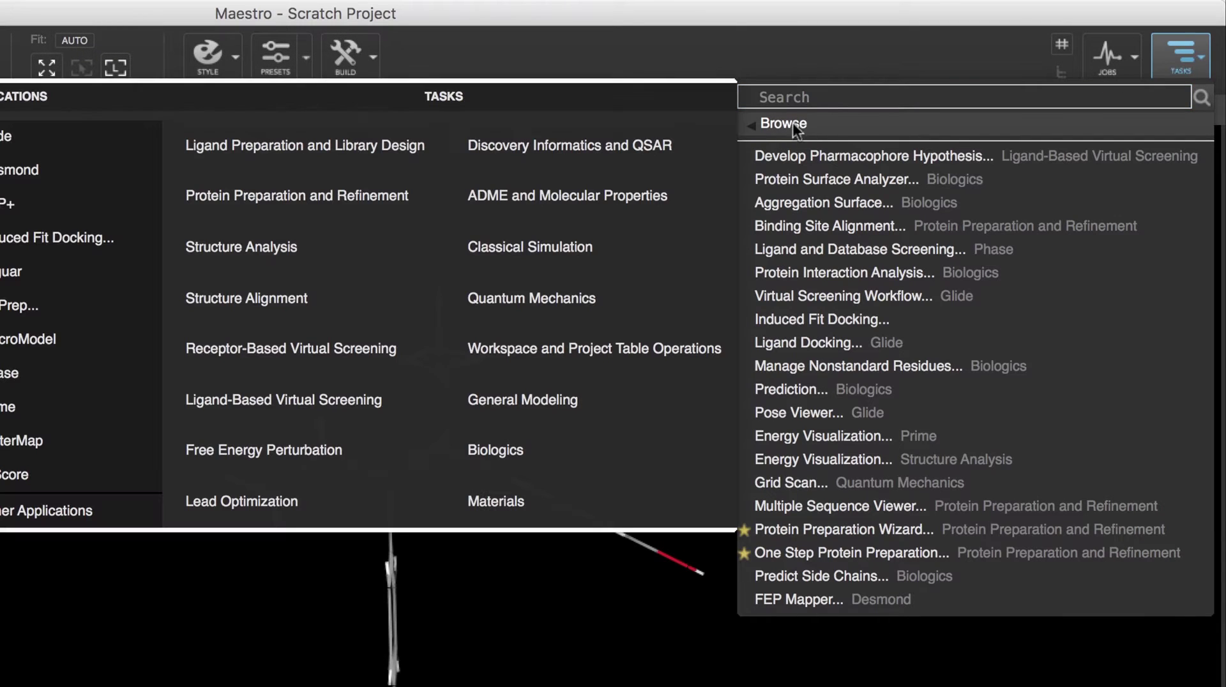
pyautogui.click(358, 401)
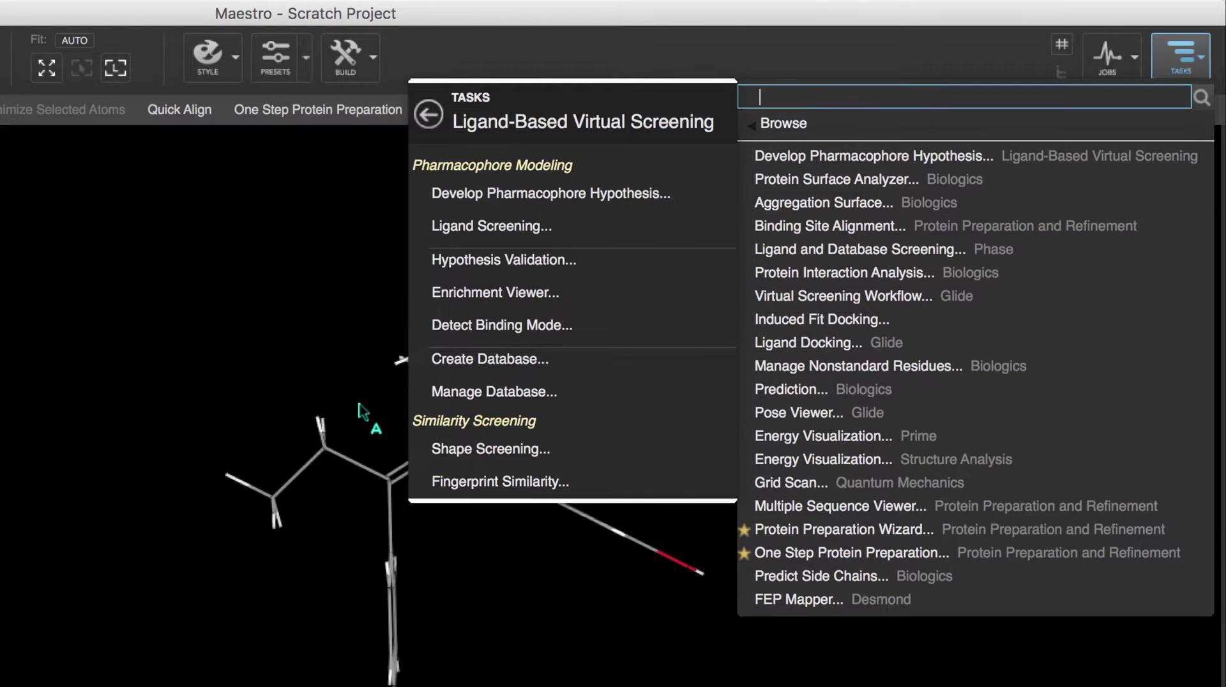
pyautogui.click(556, 198)
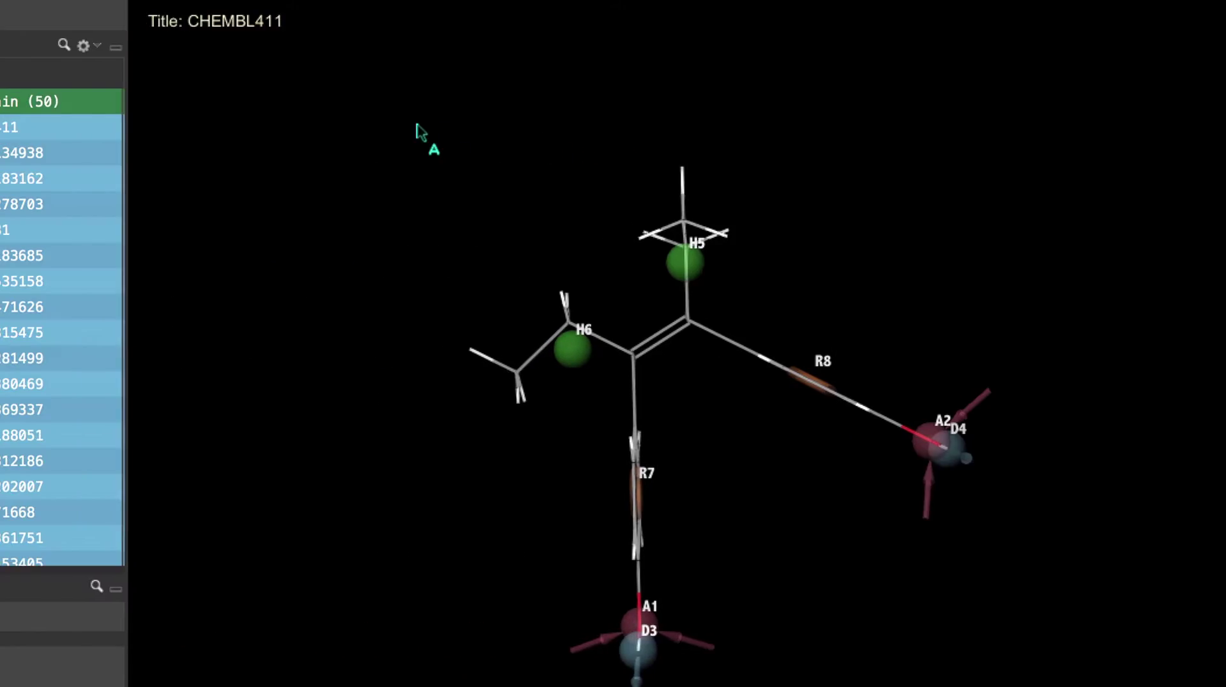
# Overlay CHEMBL411 through CHEMBL315475, rotate to compare them, then show only CHEMBL411.
pyautogui.scroll(-11, 296, 137)
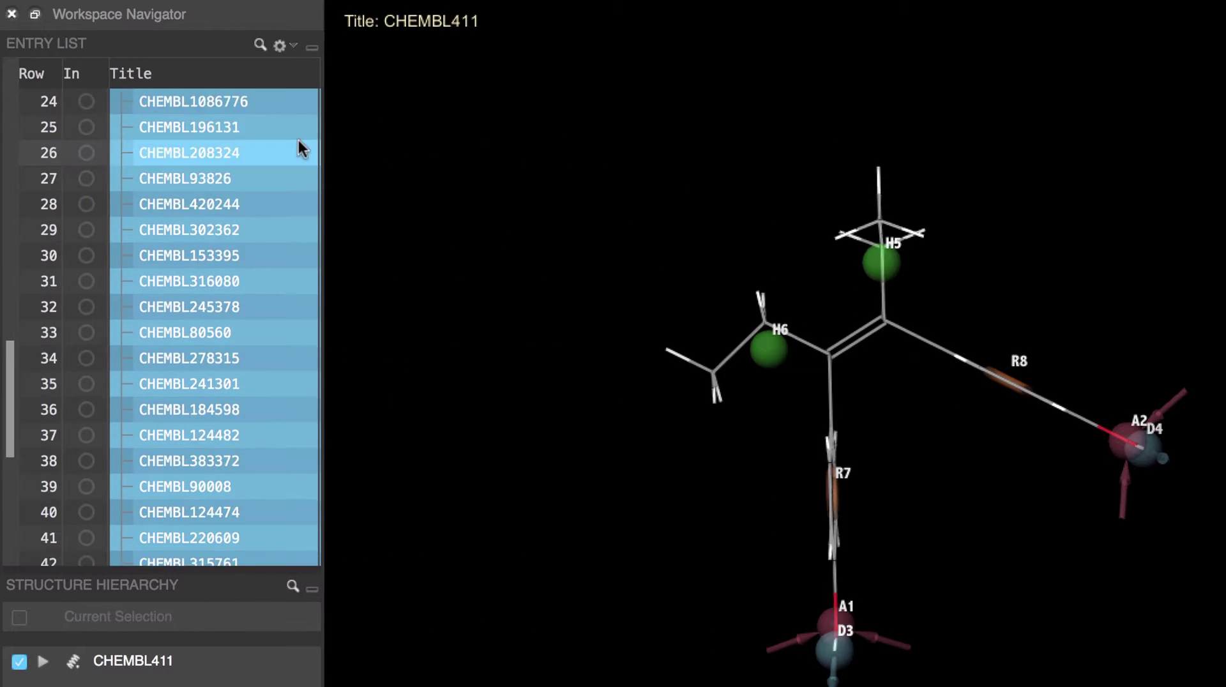
pyautogui.scroll(11, 306, 171)
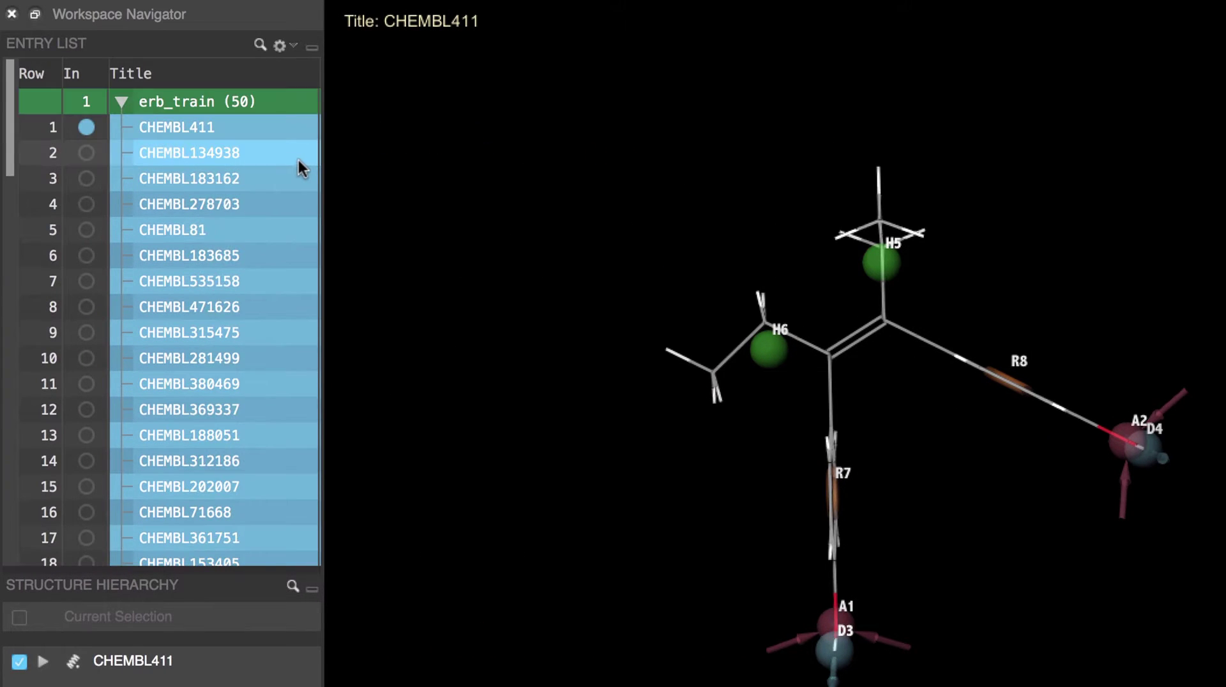
pyautogui.keyDown('shift'); pyautogui.click(87, 332); pyautogui.keyUp('shift')
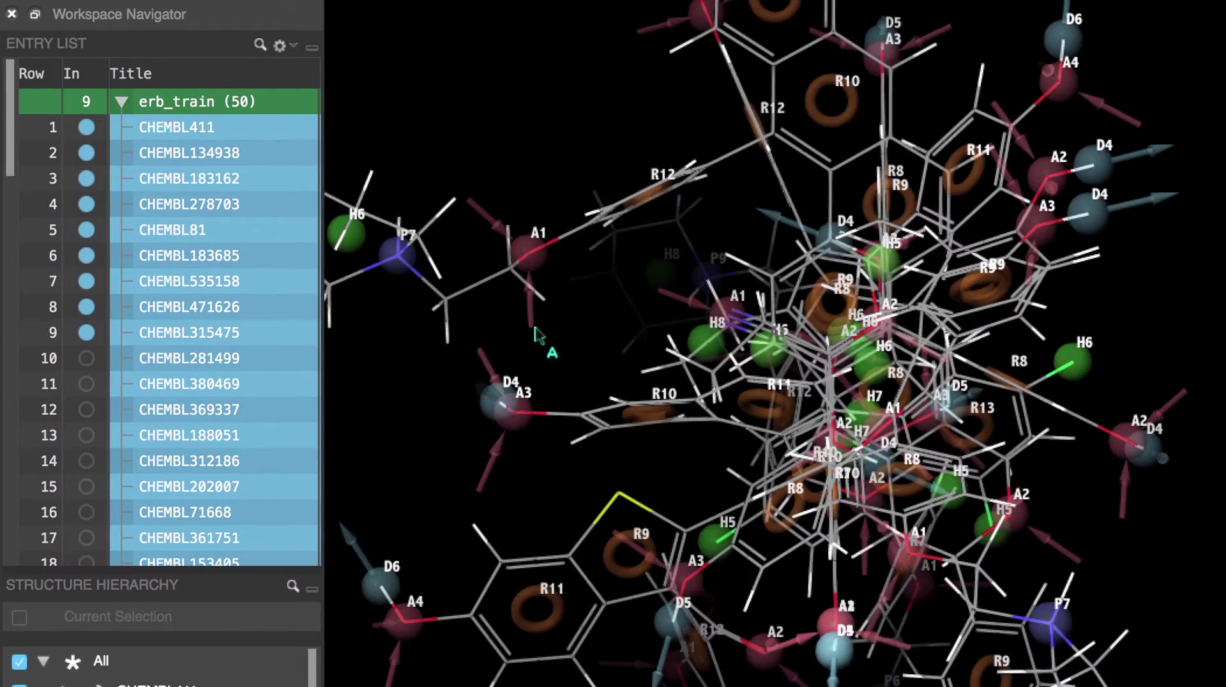
pyautogui.moveTo(509, 295); pyautogui.dragTo(548, 246, button='middle')
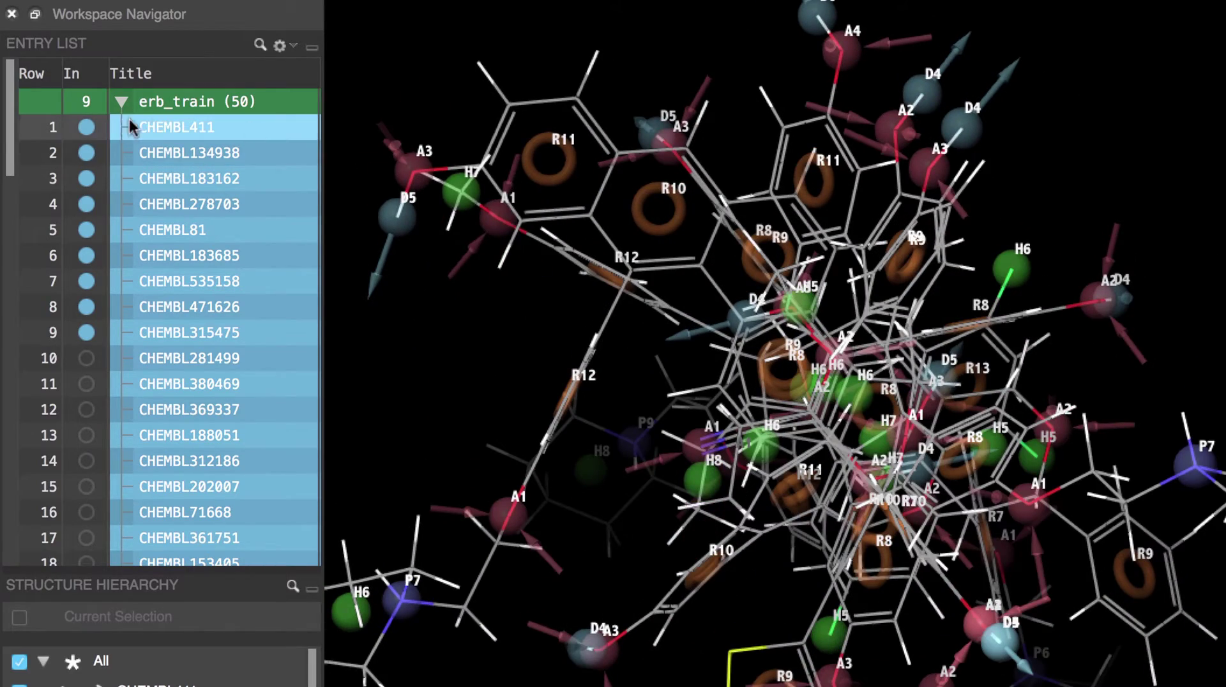
pyautogui.click(87, 128)
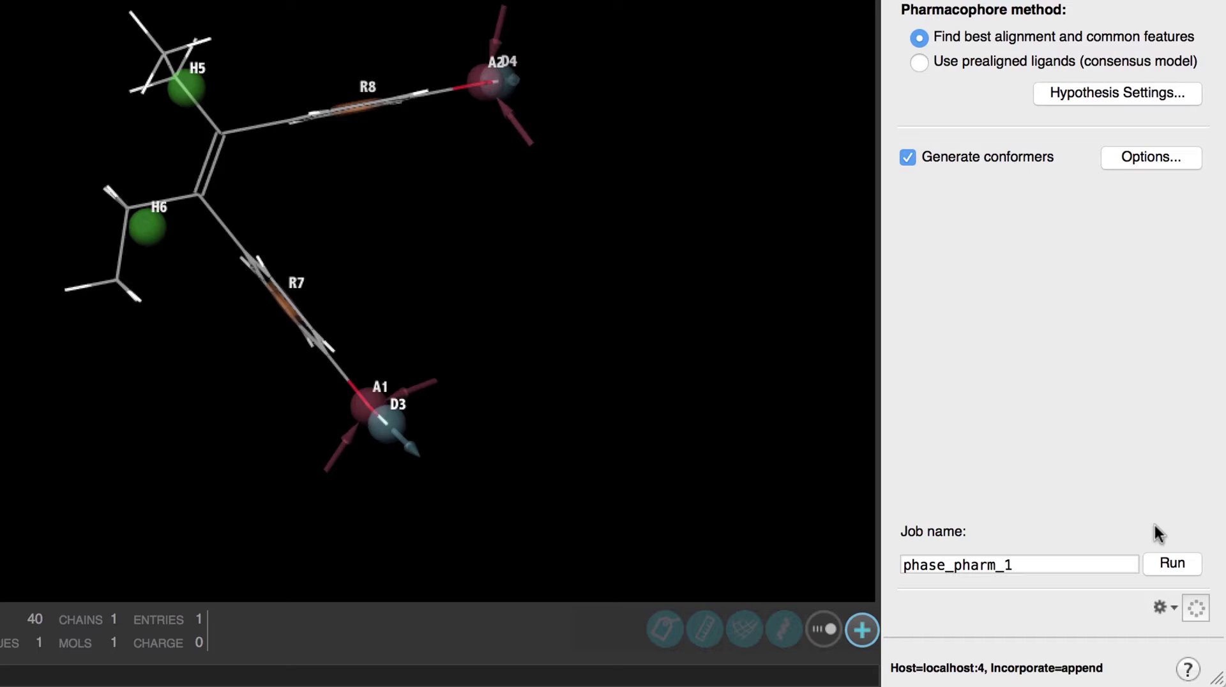
# In Hypothesis Settings, require hypotheses to match at least 25% of actives.
pyautogui.click(1076, 94)
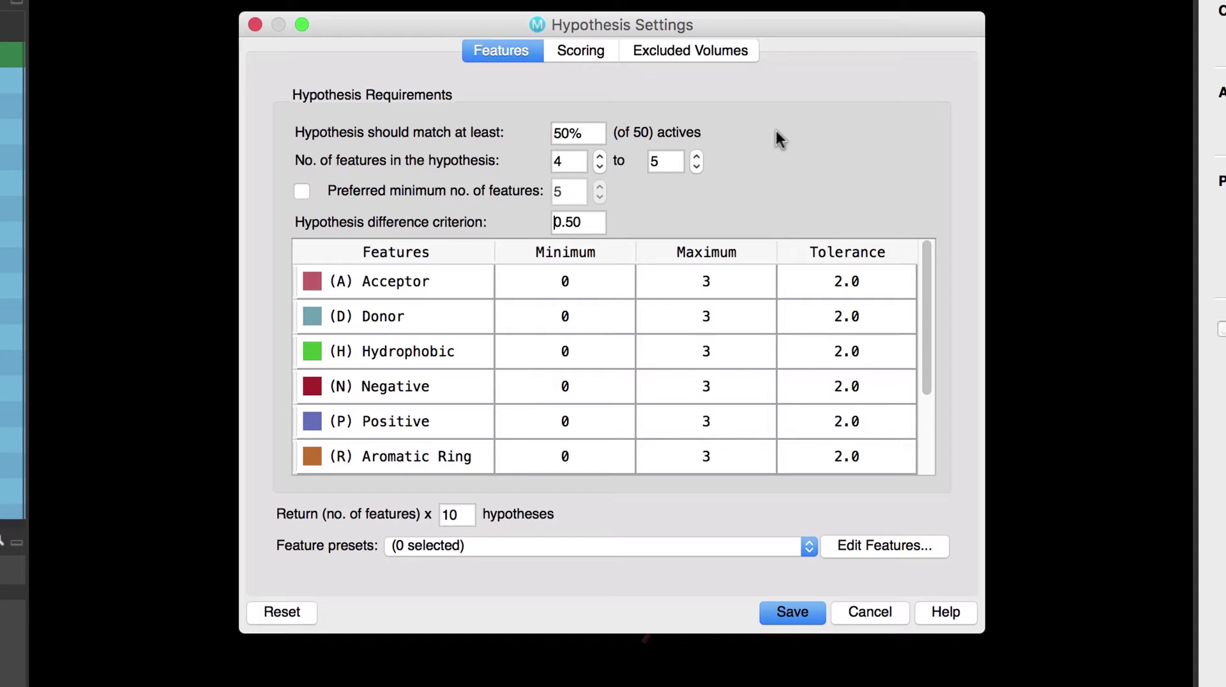
pyautogui.moveTo(597, 127); pyautogui.dragTo(525, 123)
pyautogui.press('BackSpace')
pyautogui.write('25')
# Raise the maximum feature count to 7 and set a preferred minimum of 5 features.
pyautogui.click(696, 156)
pyautogui.click(696, 157)
pyautogui.click(302, 192)
pyautogui.click(600, 197)
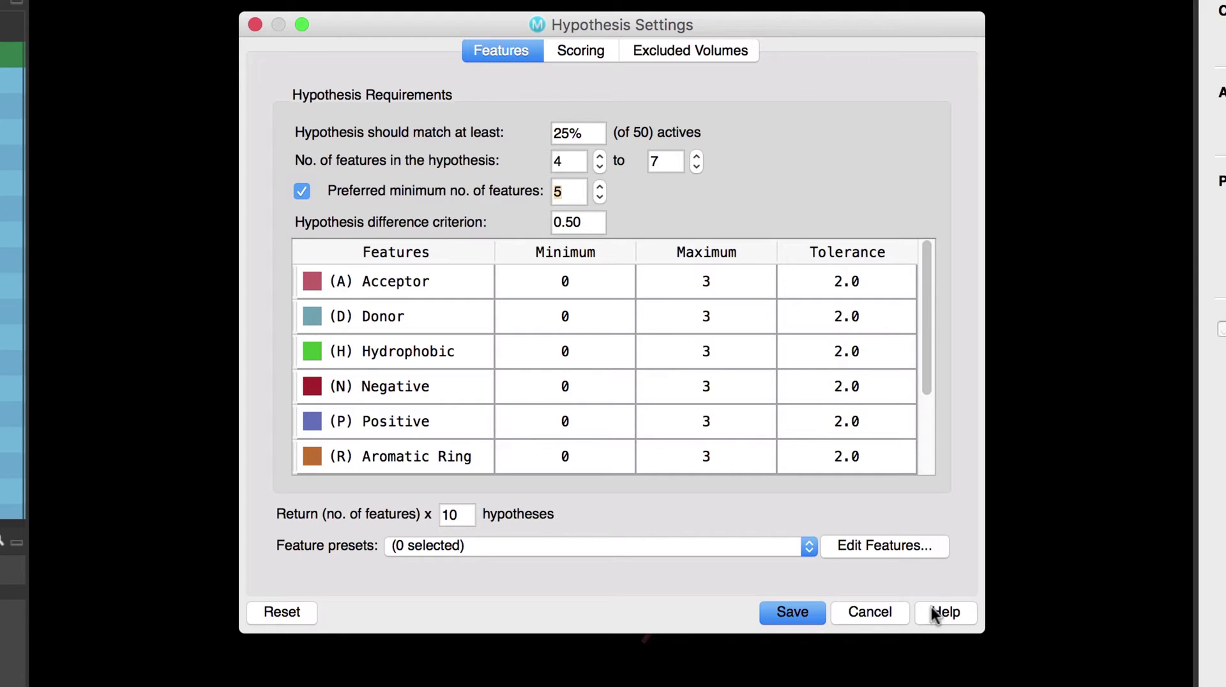
pyautogui.click(584, 52)
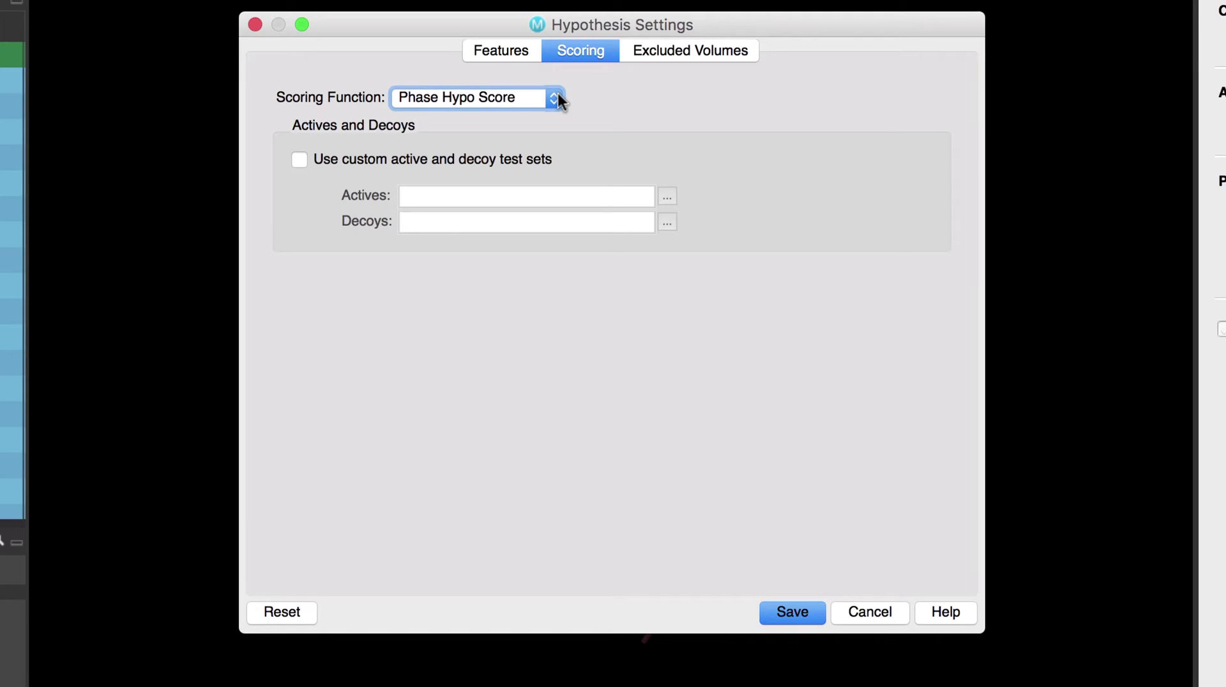
# Preview the Custom scoring function formula, then switch back to Phase Hypo Score.
pyautogui.click(555, 99)
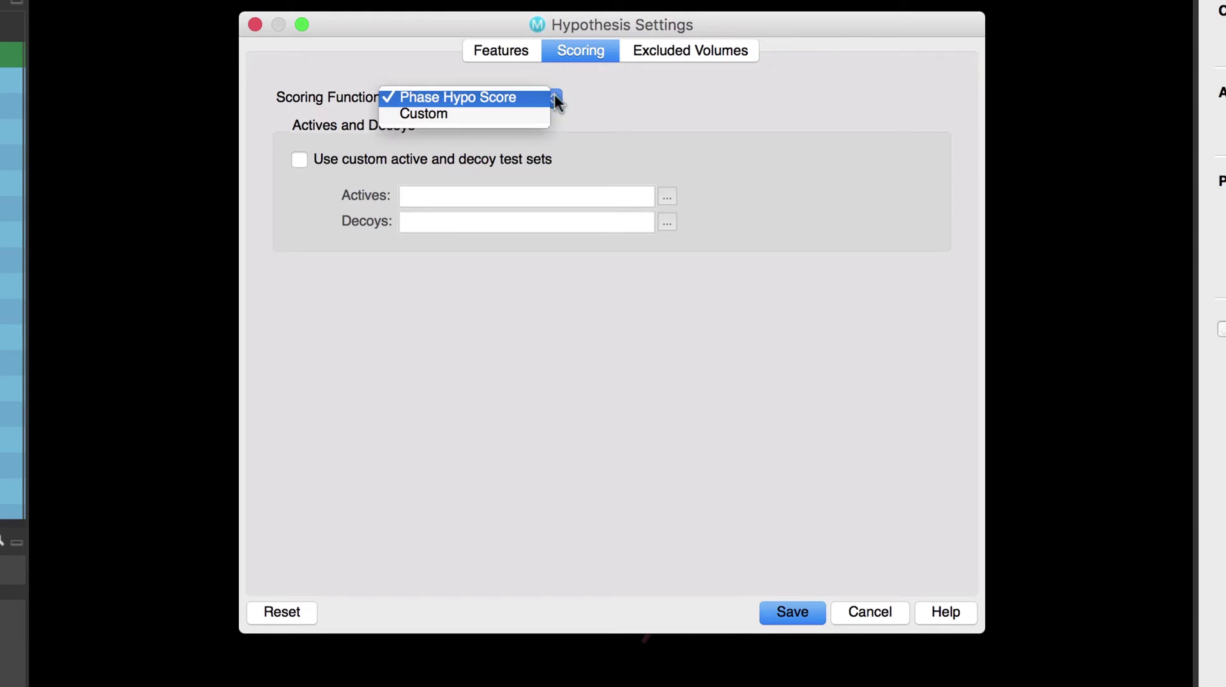
pyautogui.click(540, 115)
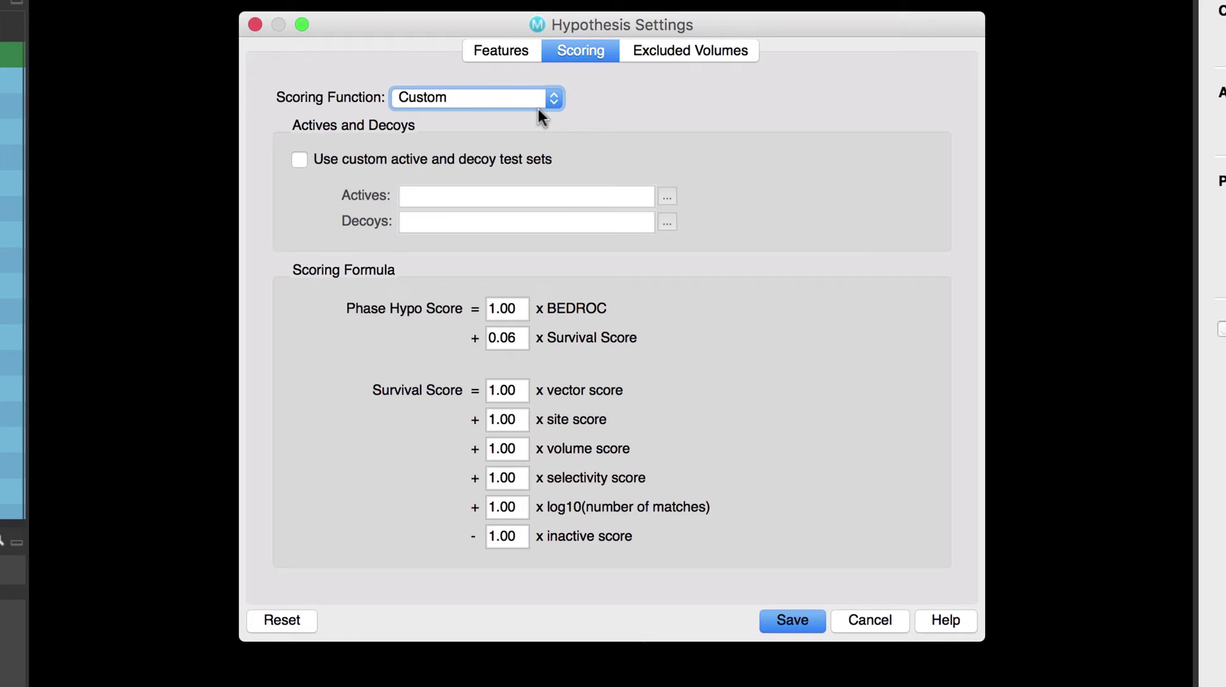
pyautogui.click(547, 95)
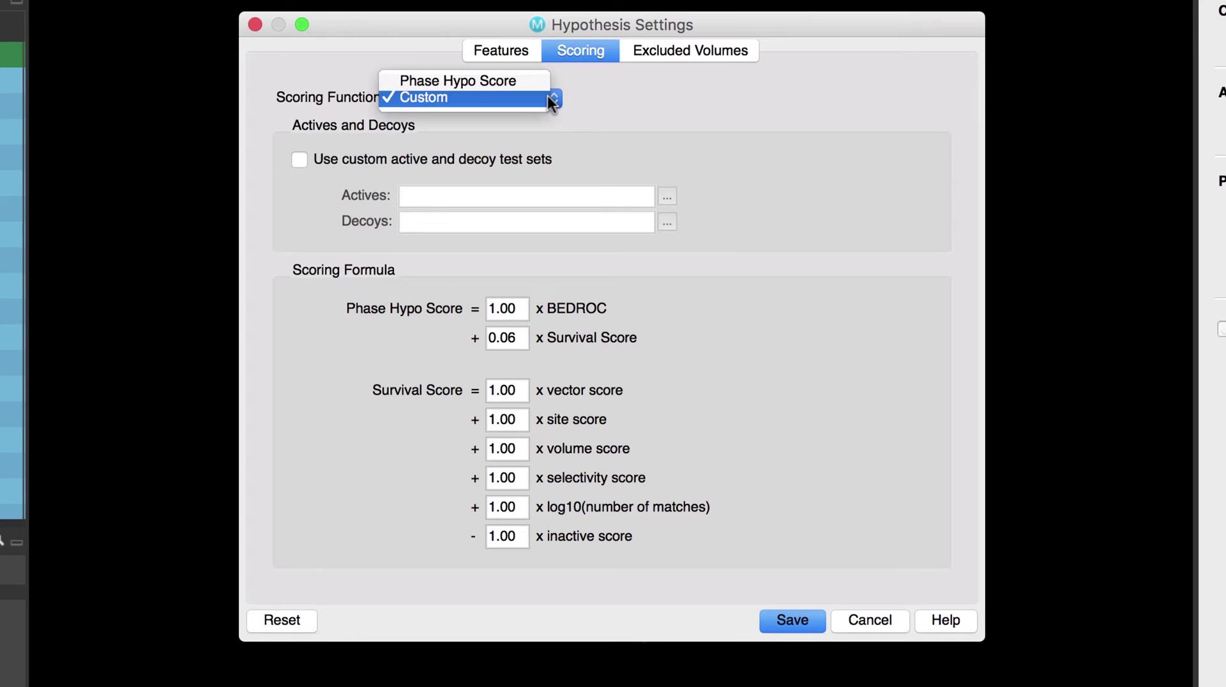
pyautogui.click(544, 79)
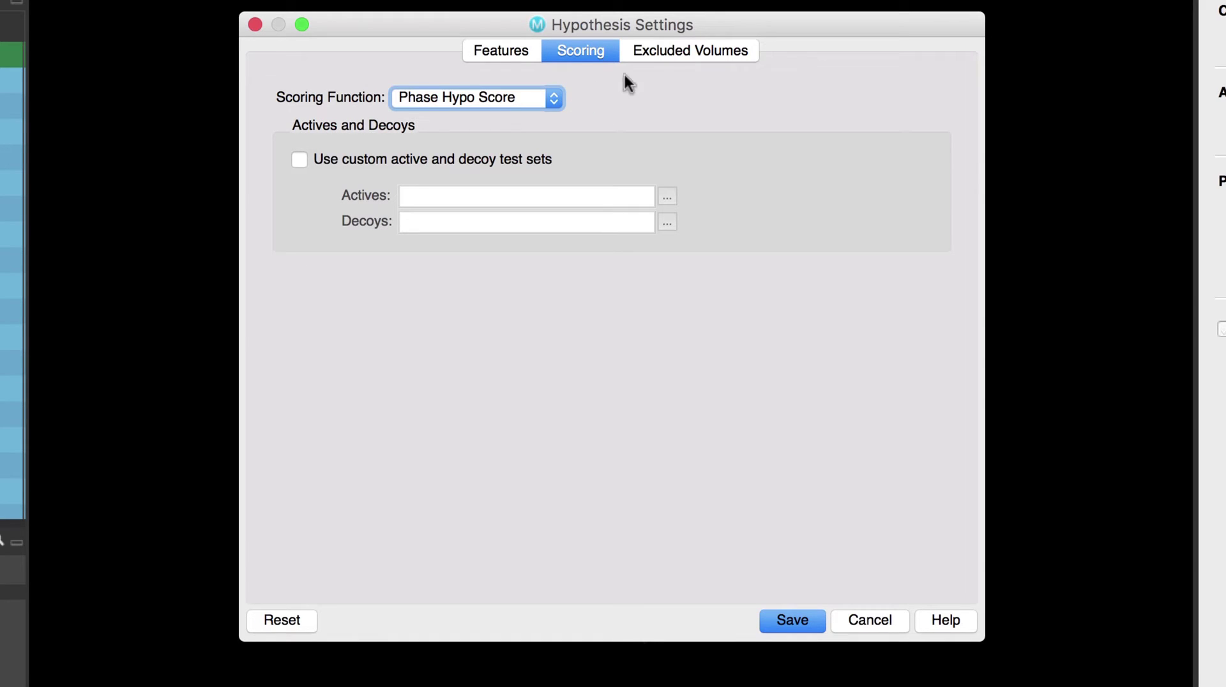
# Review the Excluded Volumes options, save the hypothesis settings, and open the conformer generation options.
pyautogui.click(668, 55)
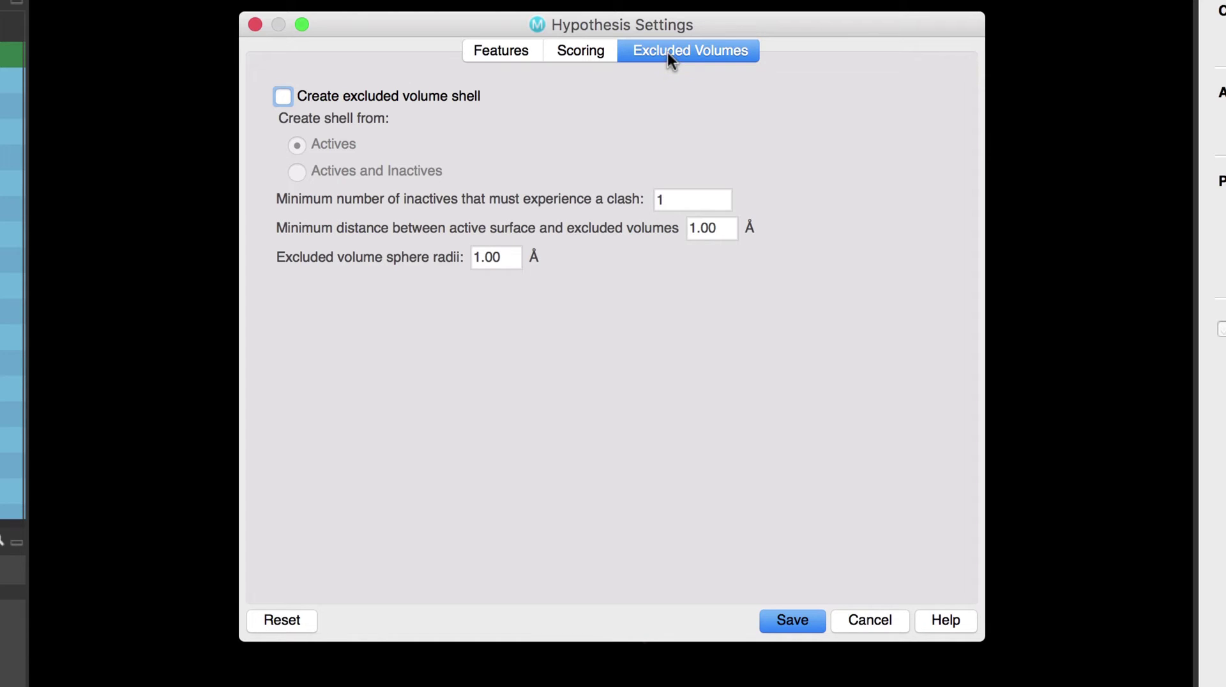
pyautogui.click(794, 620)
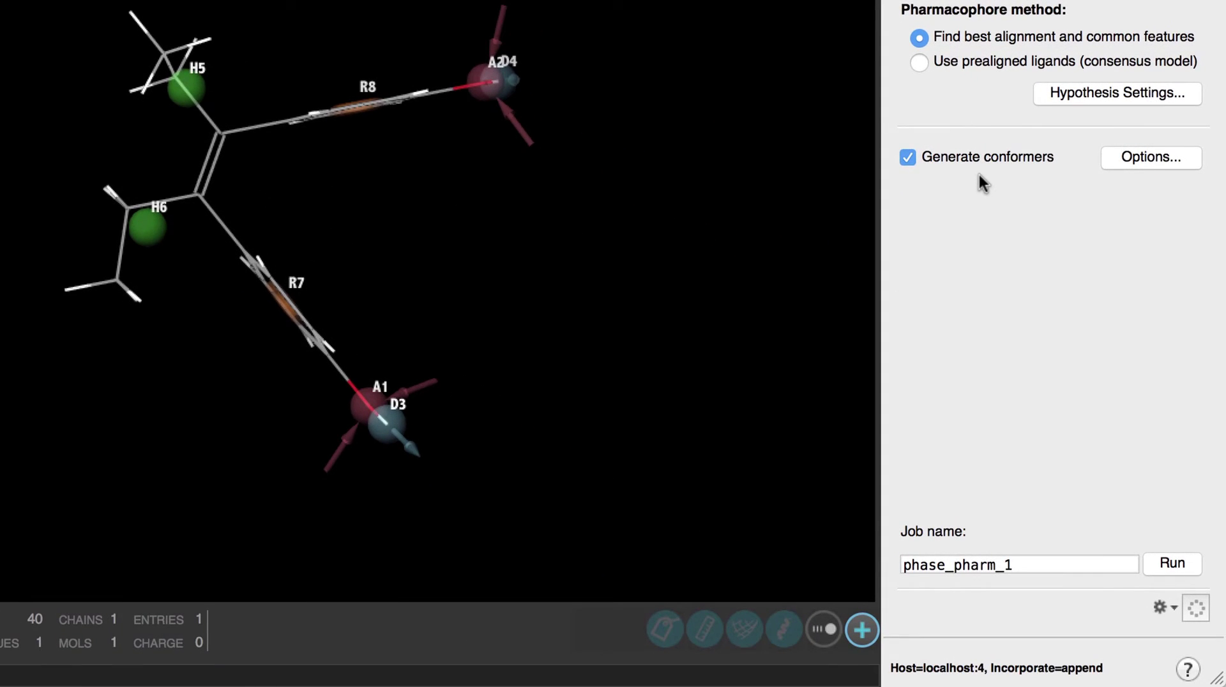
pyautogui.click(1125, 160)
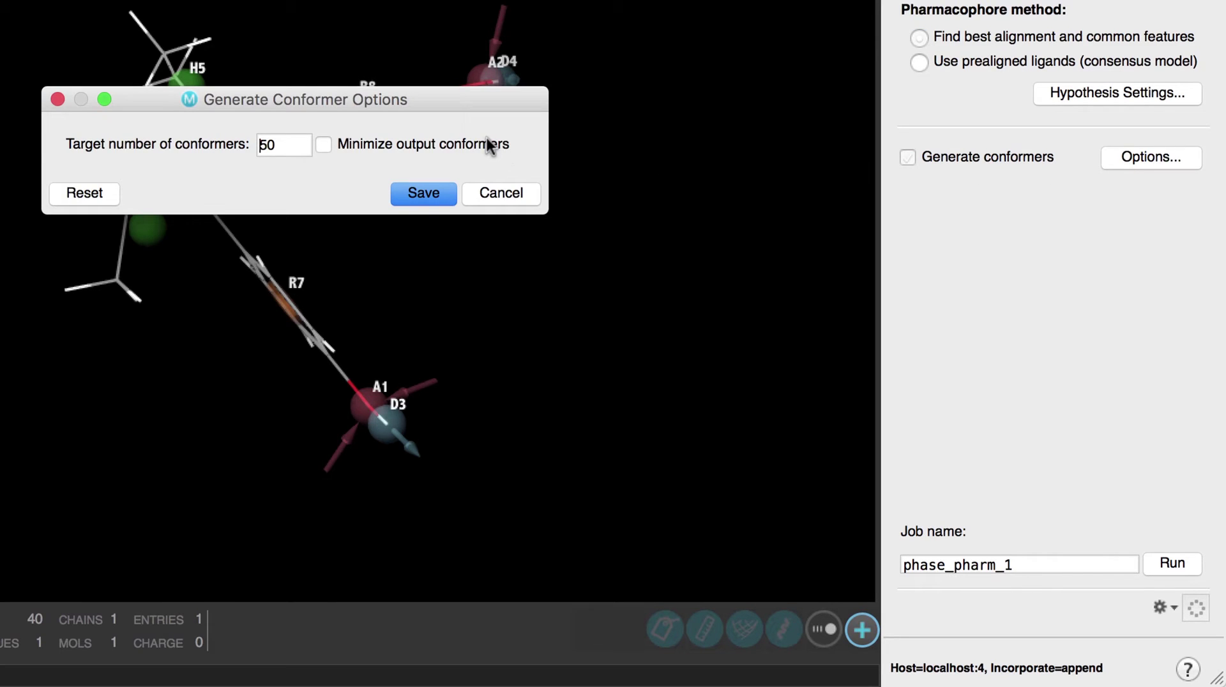
# Save conformer options with Minimize output conformers on, and rename the job erb_common_phypo.
pyautogui.click(489, 146)
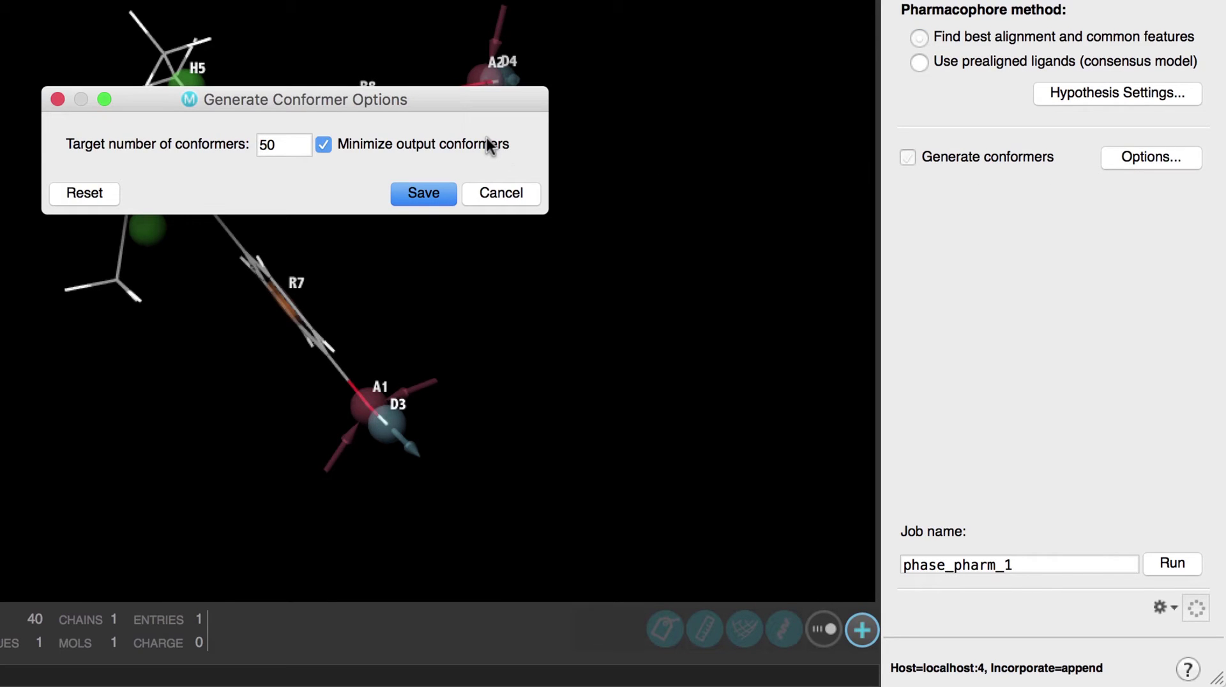
pyautogui.click(429, 196)
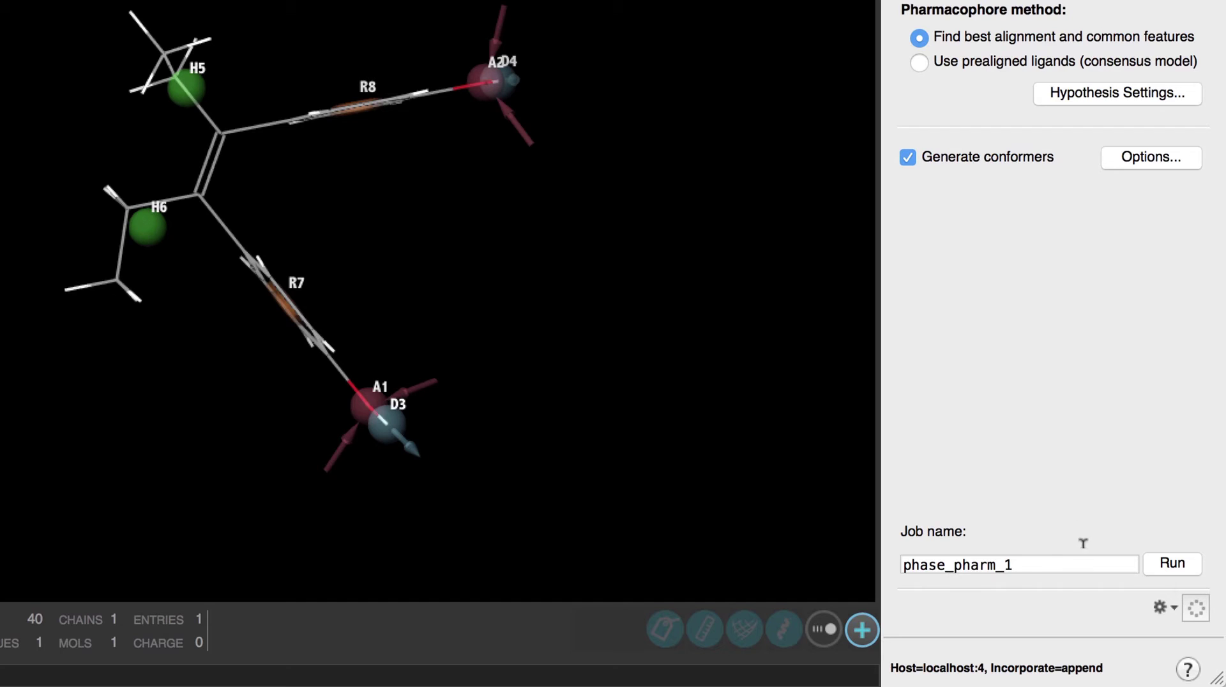
pyautogui.press('super+a')
pyautogui.write('erb_common_phypo')
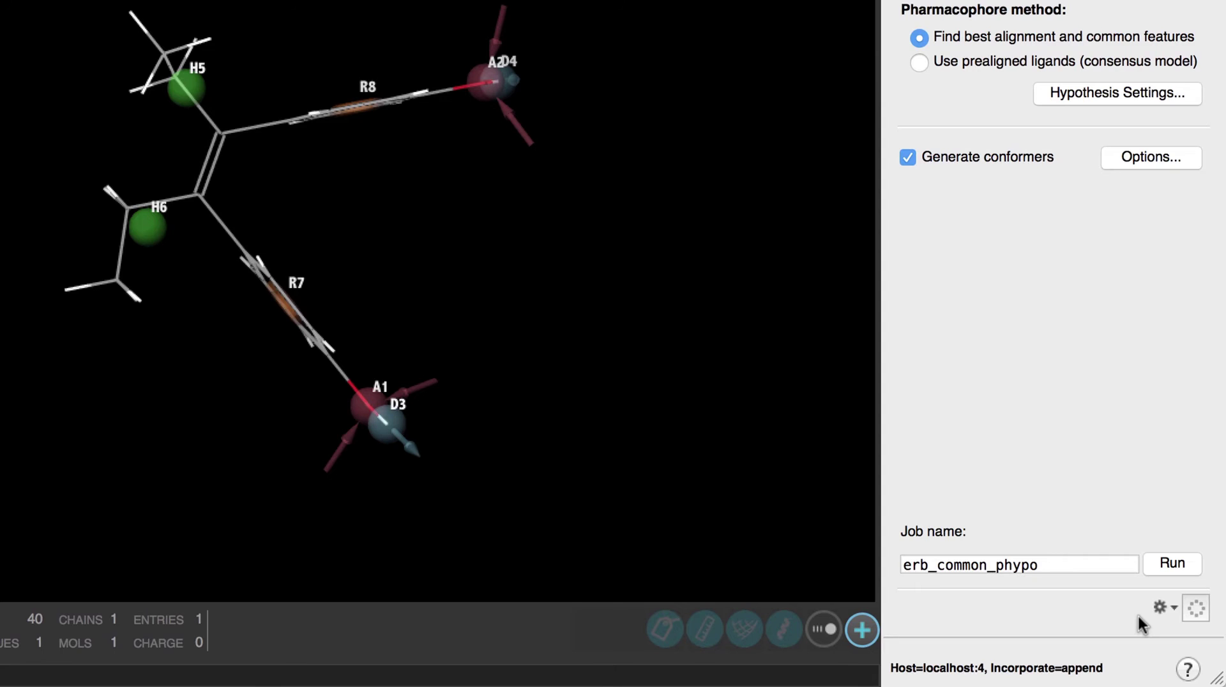
pyautogui.click(1178, 606)
pyautogui.click(1178, 641)
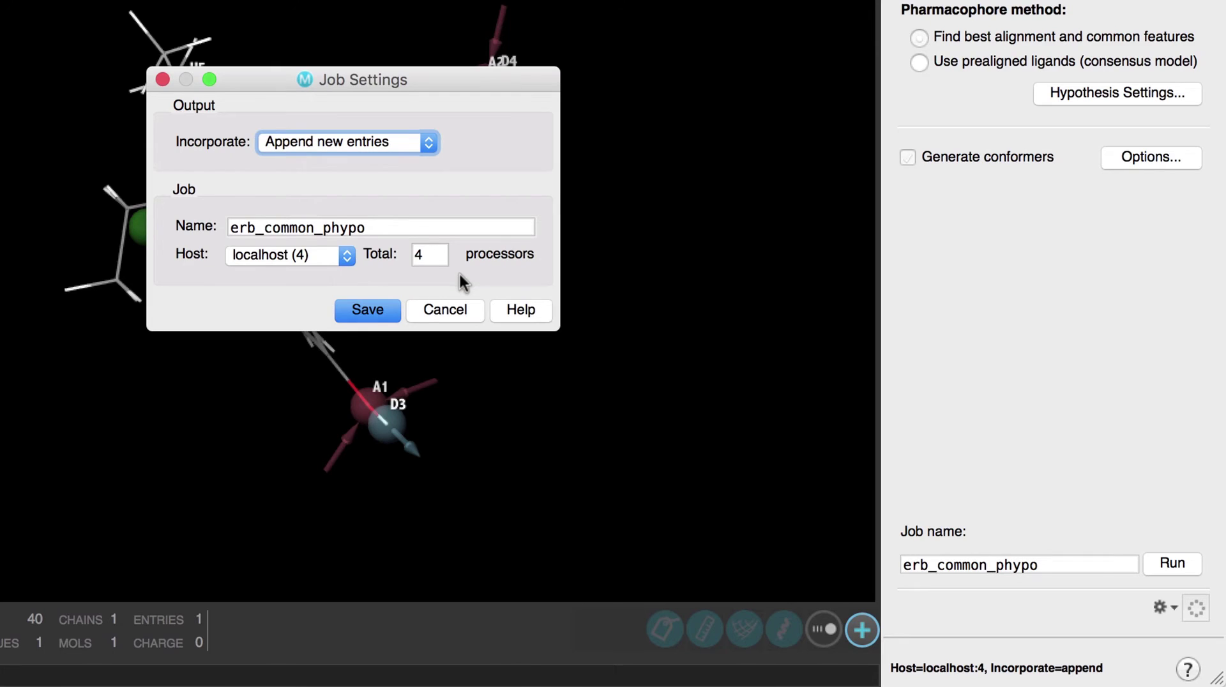
pyautogui.click(464, 309)
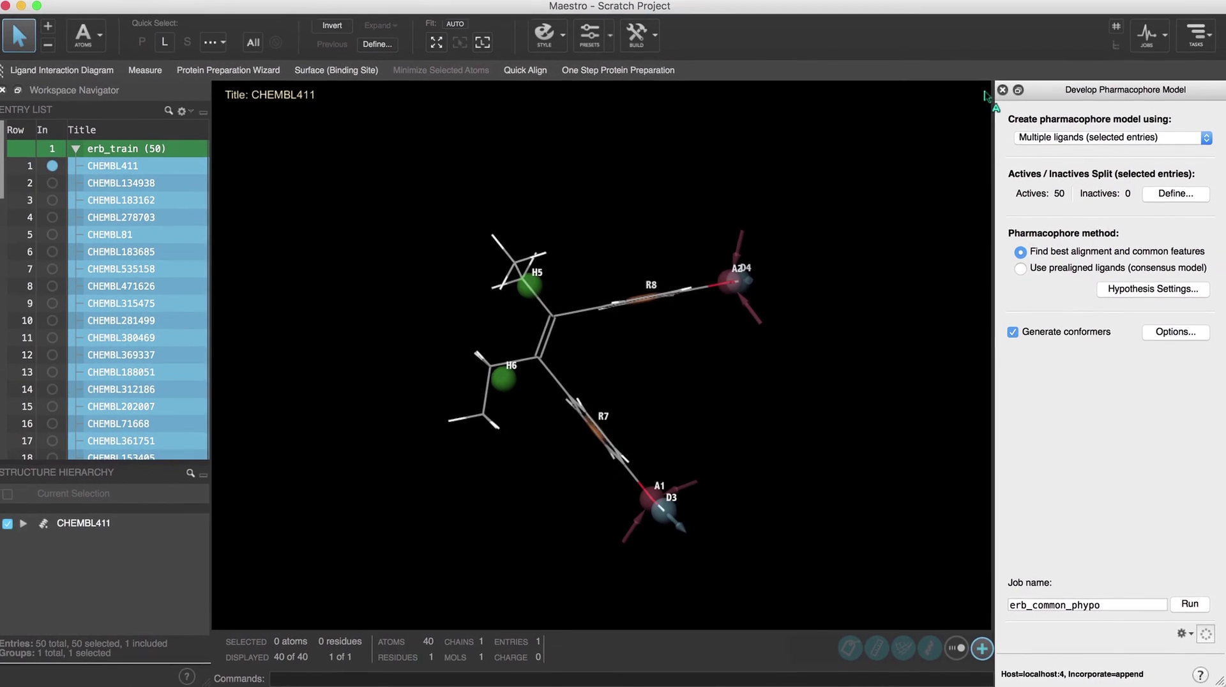
# Close the pharmacophore model panel and import erb_common_phypo.mae.gz via File > Import Structures.
pyautogui.click(1003, 93)
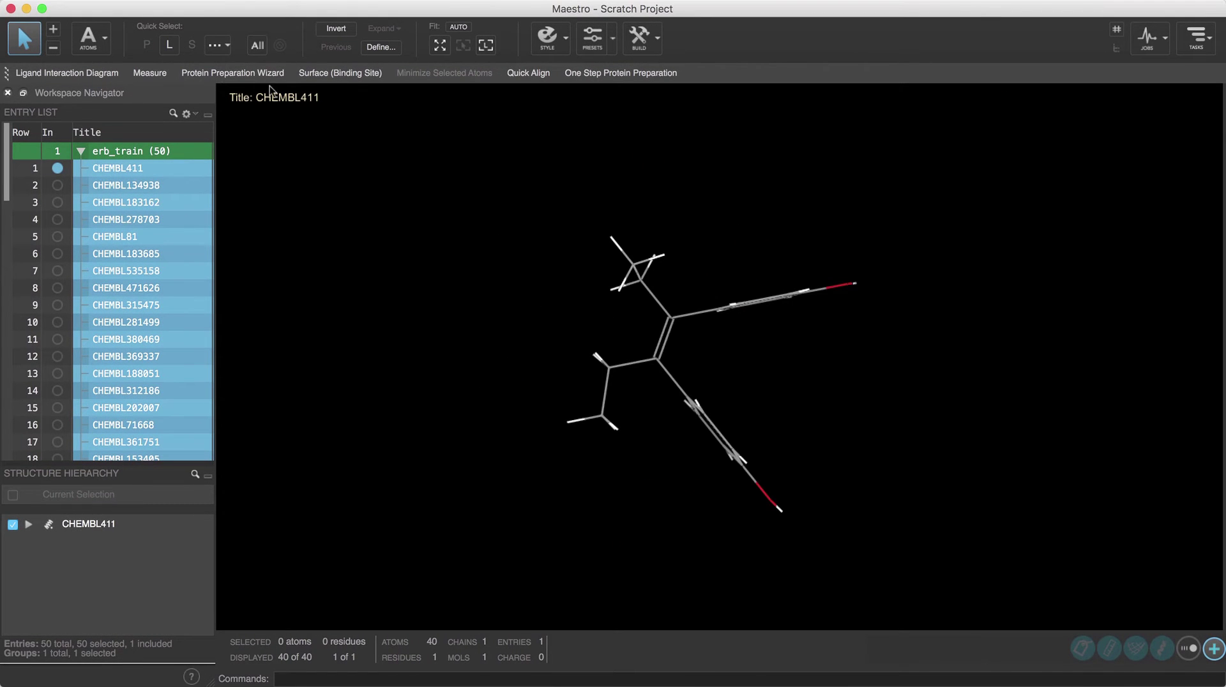
pyautogui.click(119, 4)
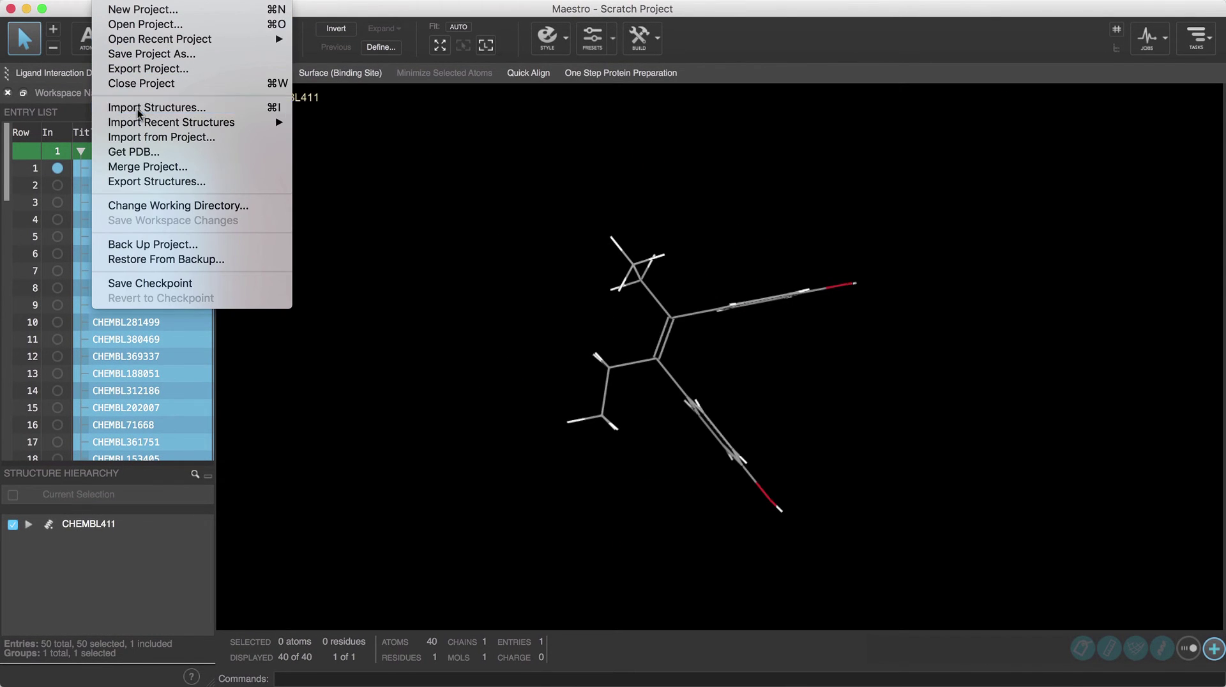
pyautogui.click(137, 109)
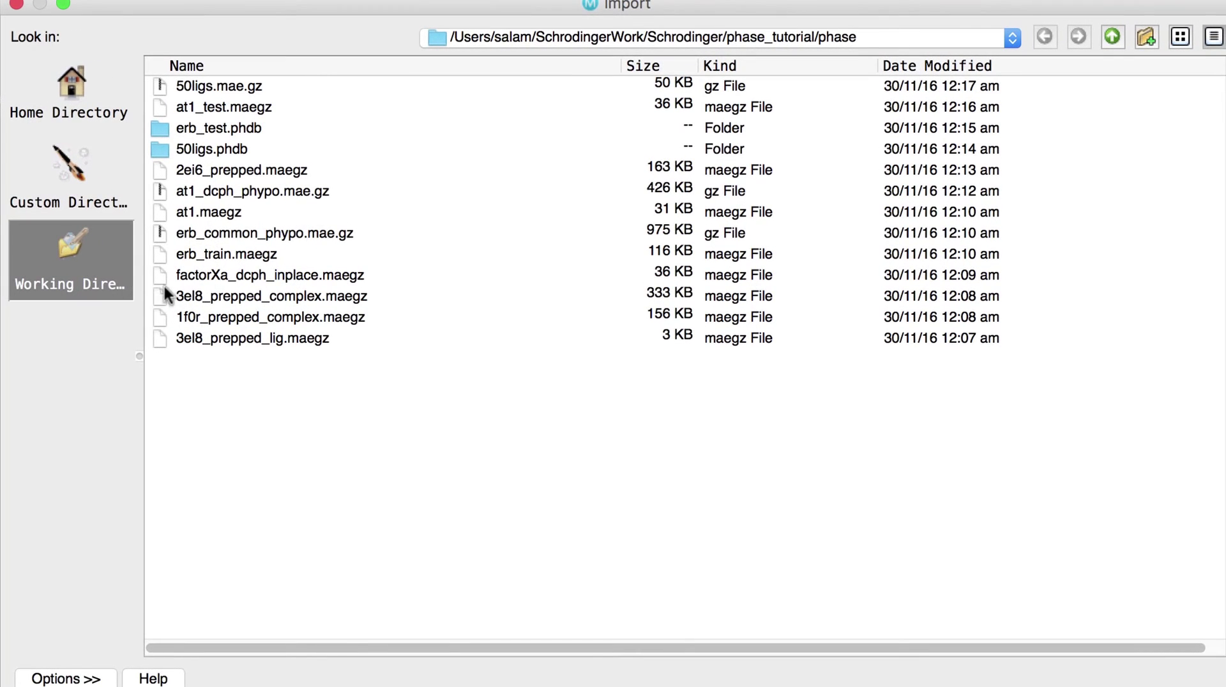
pyautogui.click(394, 168)
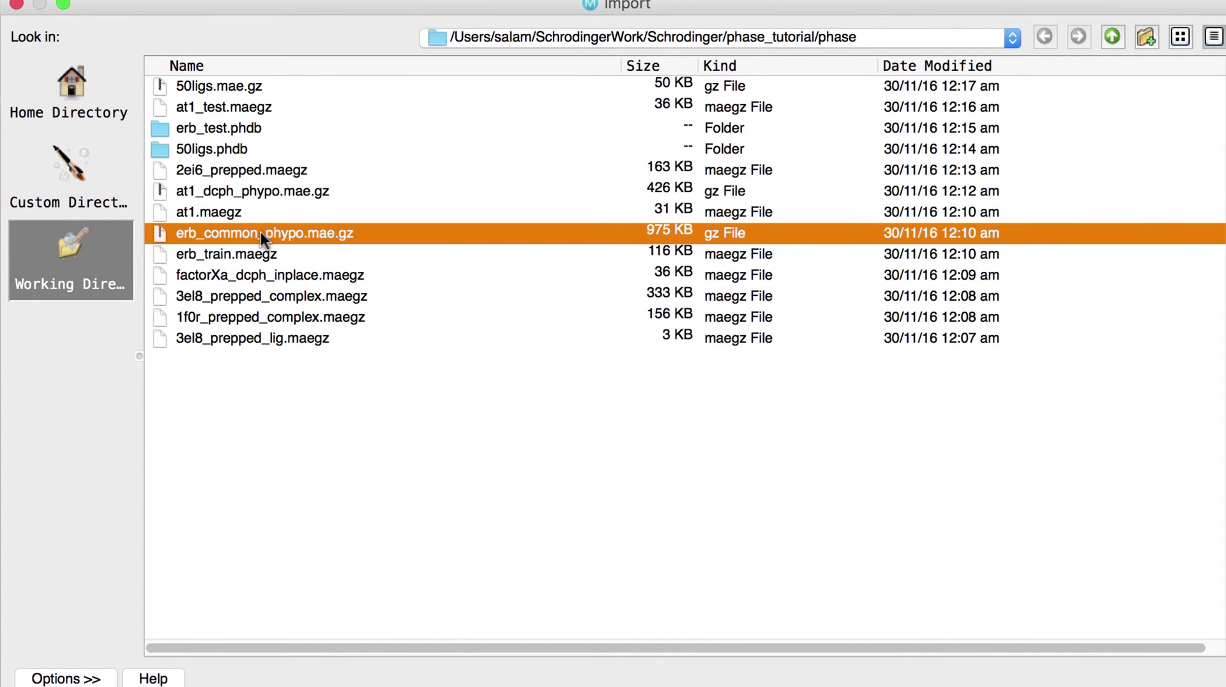
pyautogui.doubleClick(262, 232)
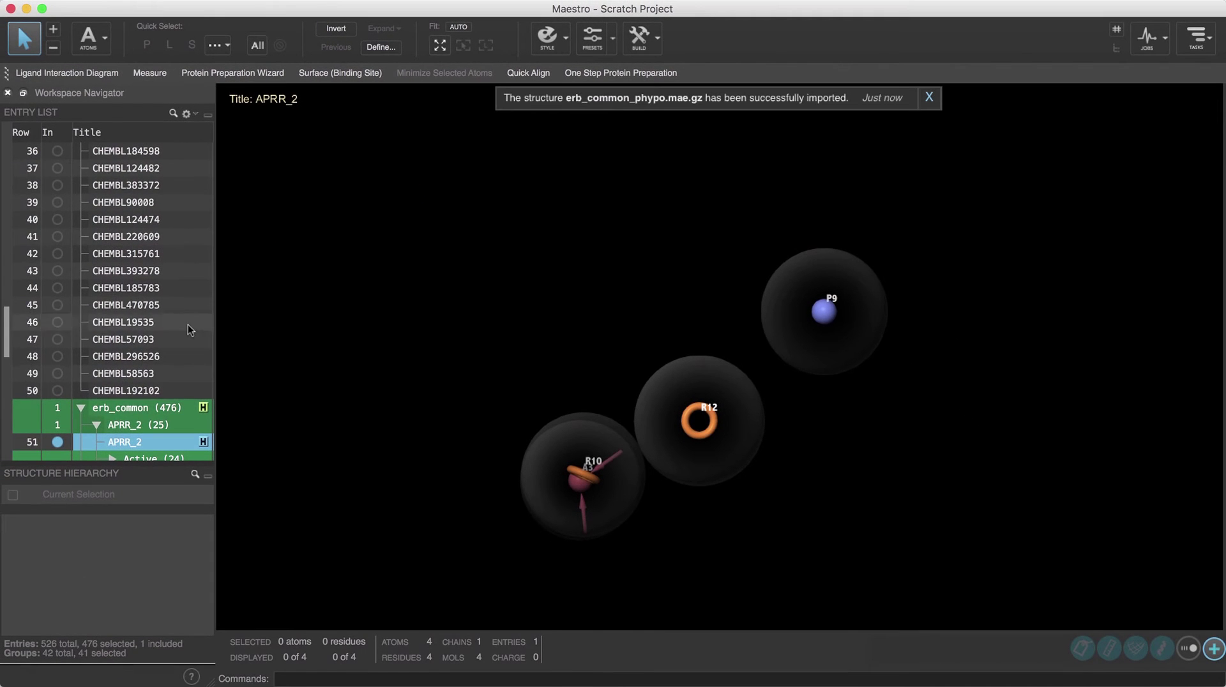
# Overlay the APRR_2 active ligands in rows 52–63, then view and rotate them full screen.
pyautogui.scroll(-5, 126, 415)
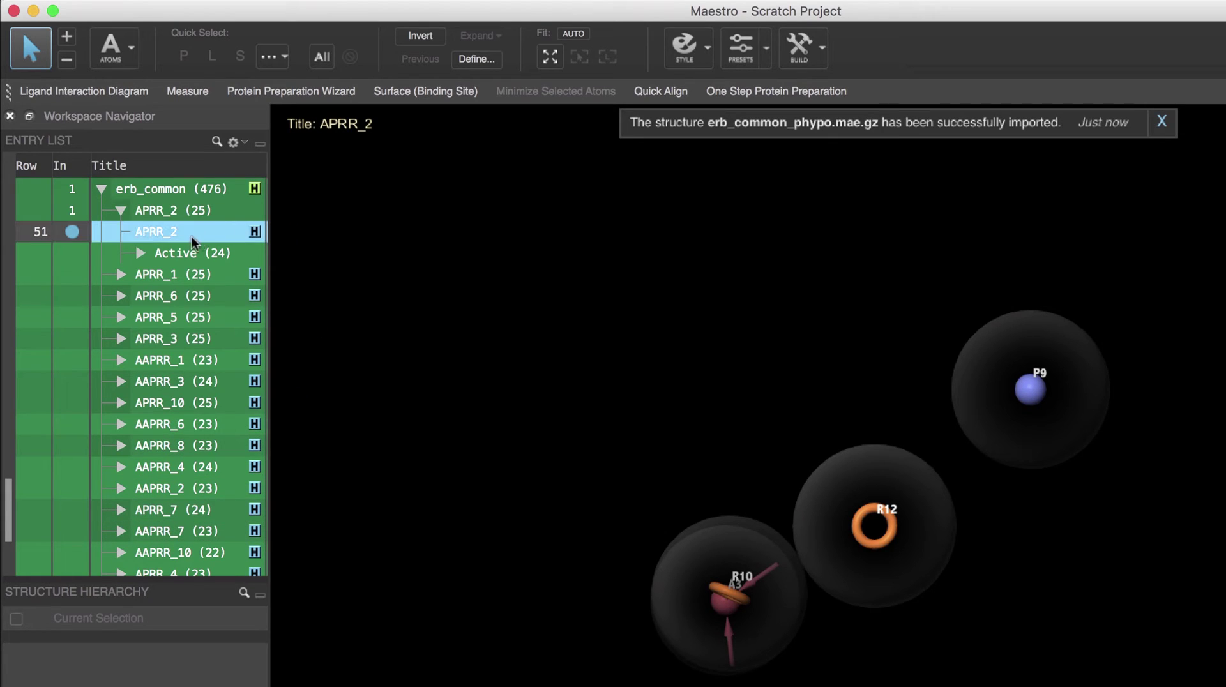
pyautogui.click(141, 254)
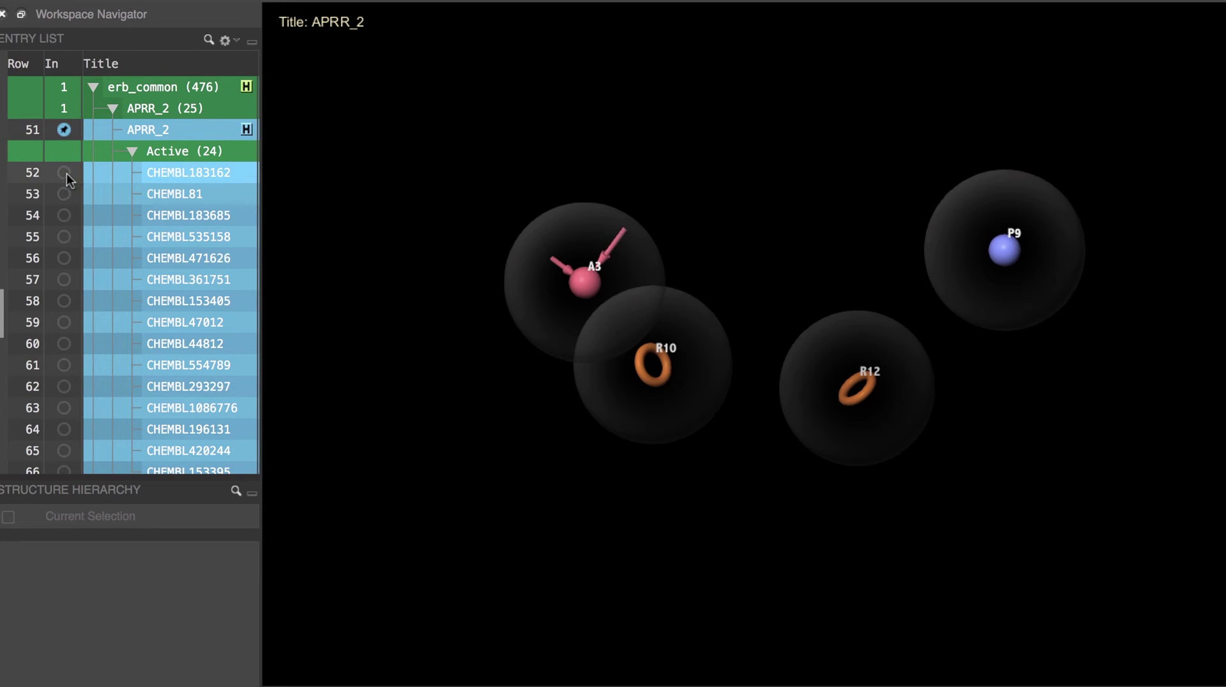
pyautogui.moveTo(67, 174); pyautogui.dragTo(63, 409)
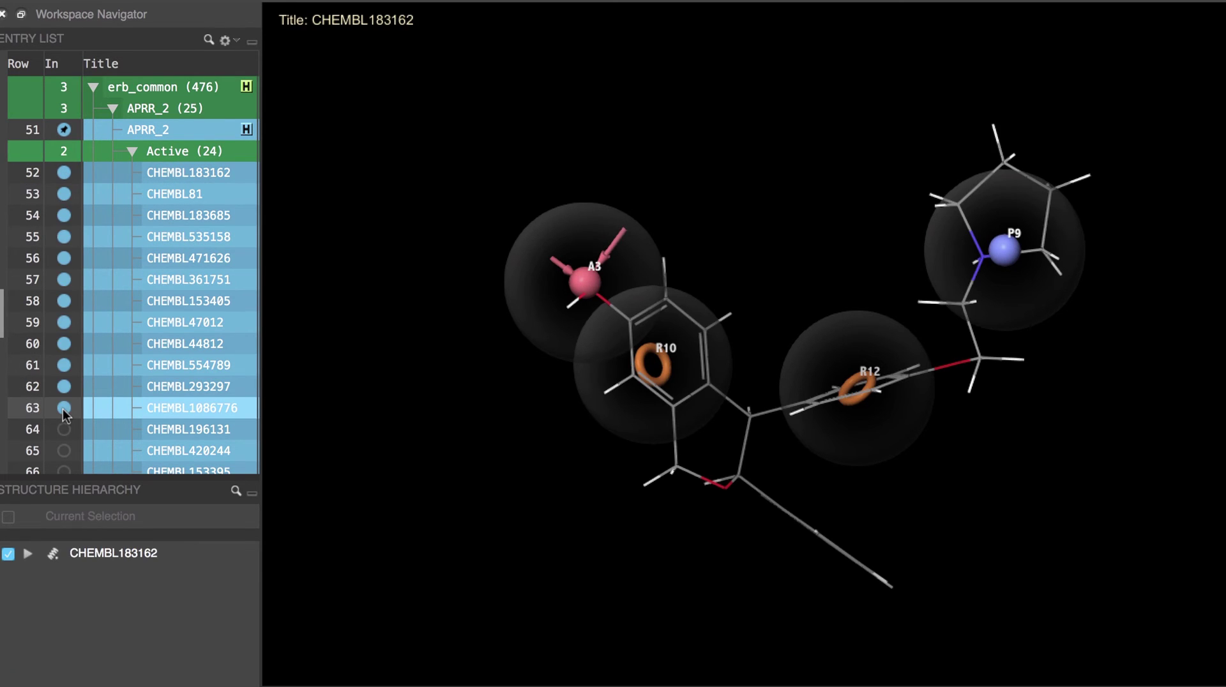
pyautogui.press('super+ctrl+f')
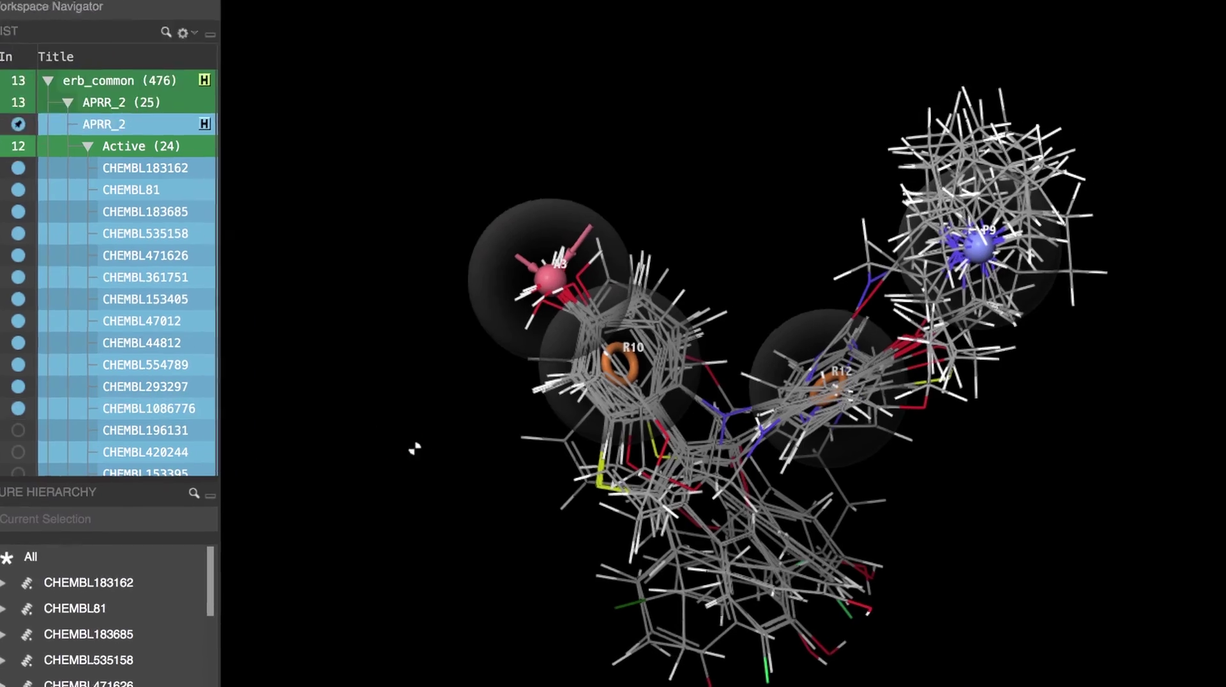
pyautogui.moveTo(105, 476)
pyautogui.mouseDown(button='middle')
pyautogui.moveTo(178, 597)
pyautogui.moveTo(129, 520)
pyautogui.moveTo(129, 460)
pyautogui.moveTo(95, 484)
pyautogui.mouseUp(button='middle')
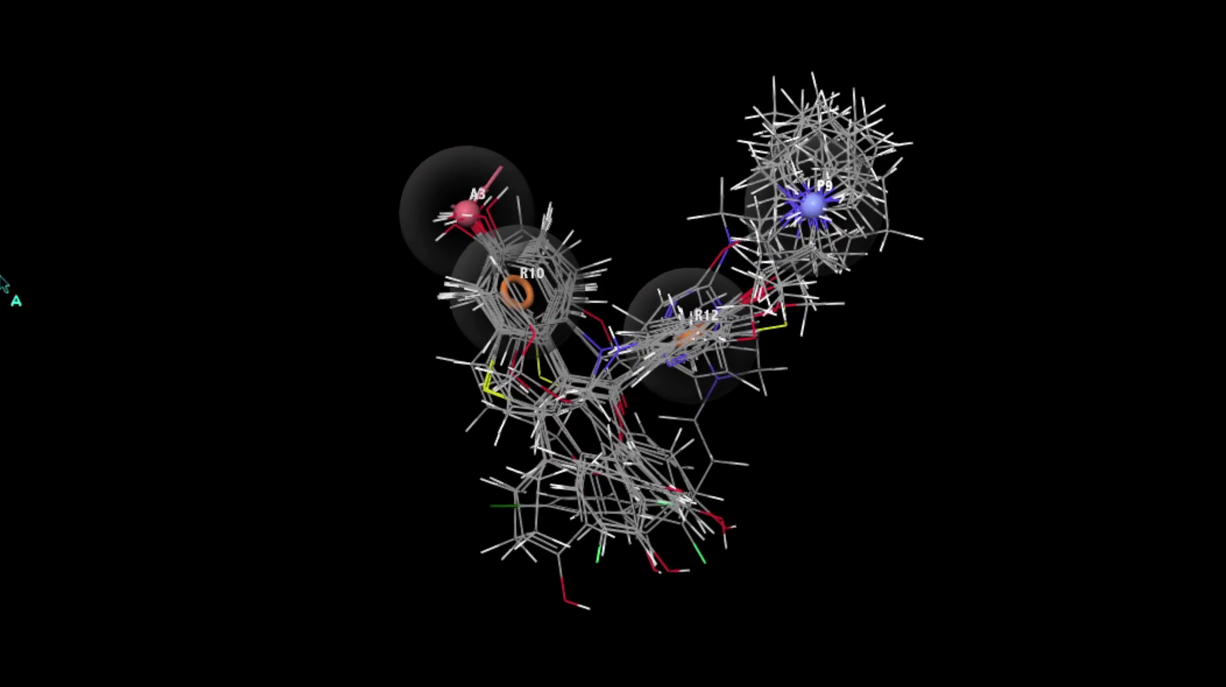
# Collapse the APRR_2 group and switch the workspace display to hypothesis APRR_5.
pyautogui.moveTo(3, 284)
pyautogui.click(63, 129)
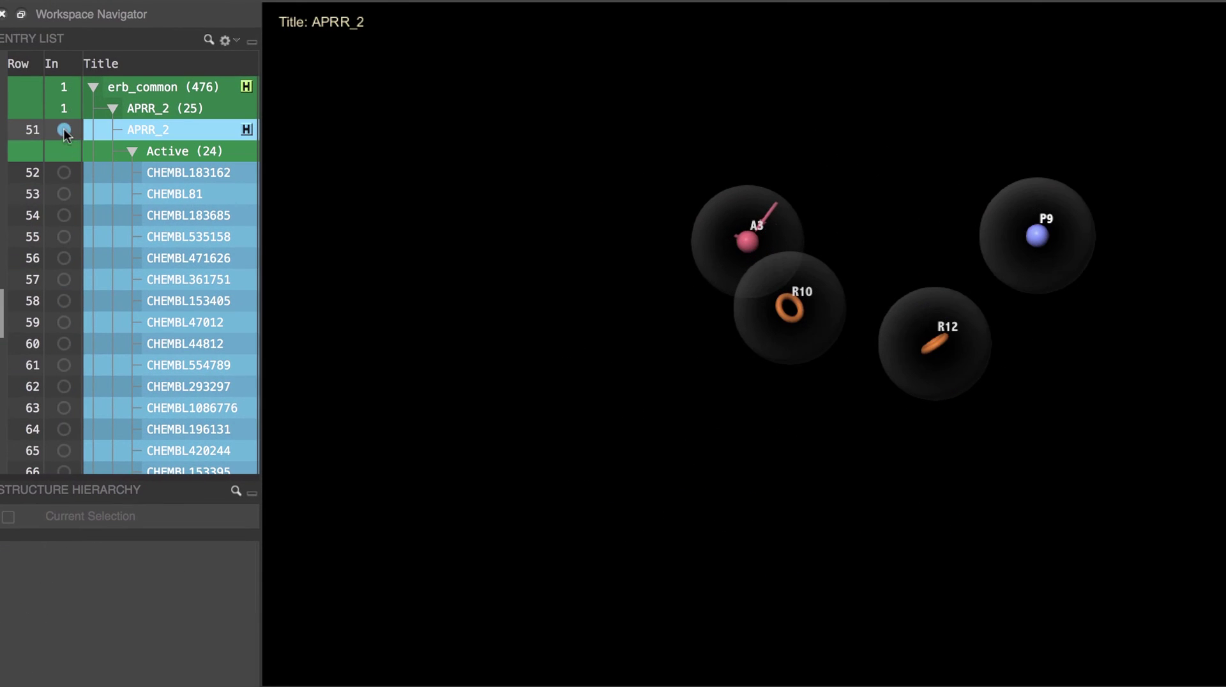
pyautogui.click(112, 109)
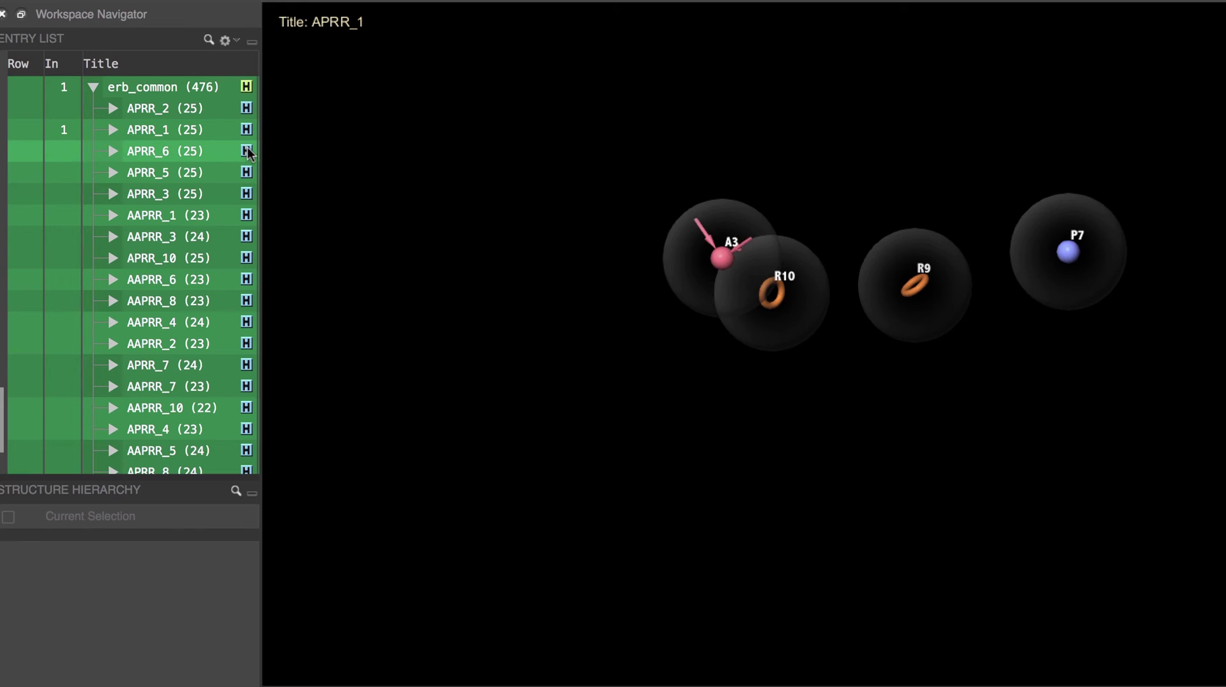
pyautogui.click(250, 171)
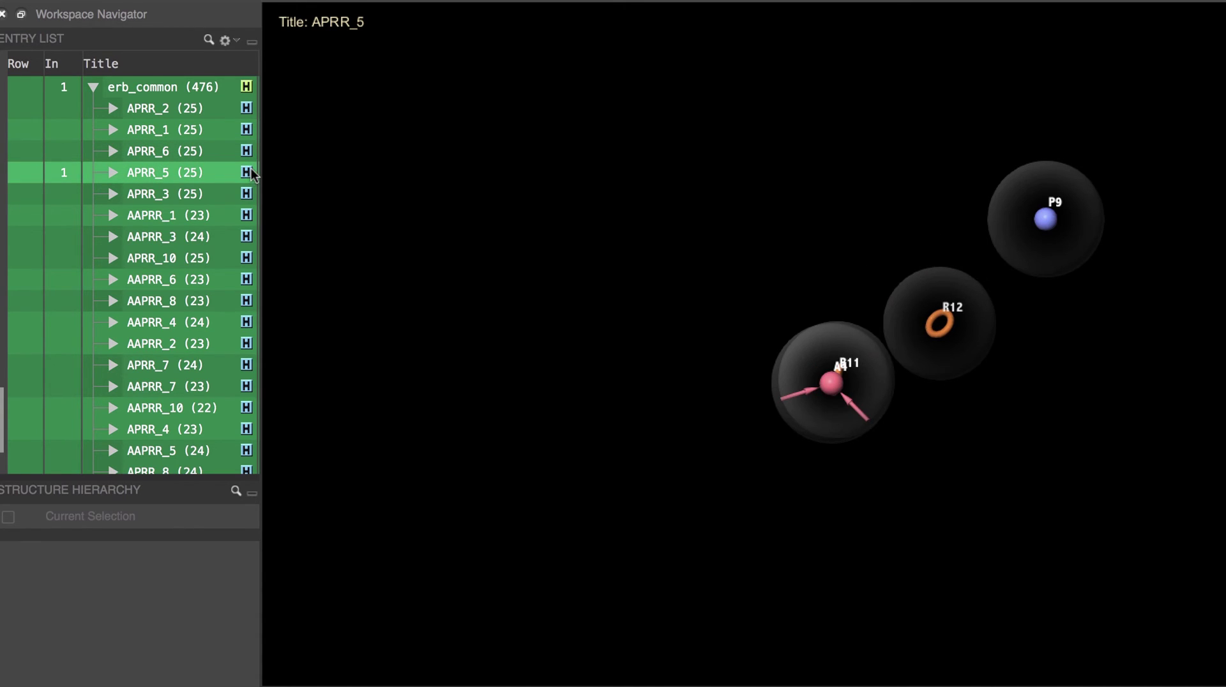
pyautogui.click(293, 224)
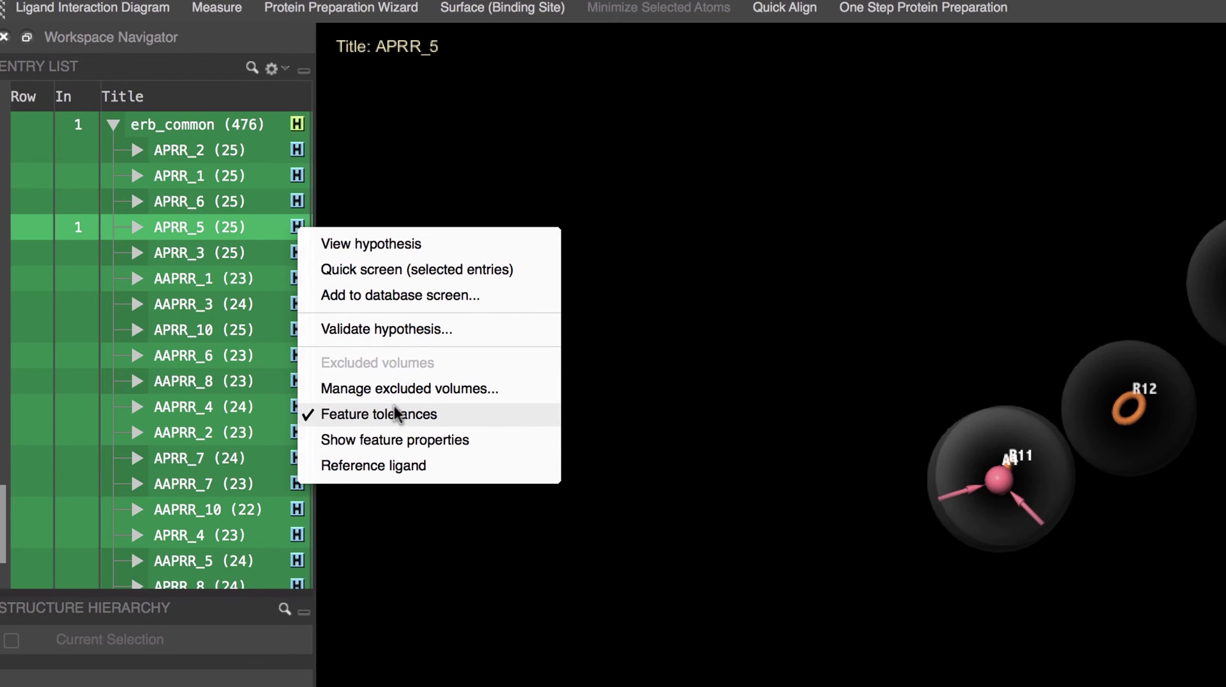
# Run Detect binding modes on the erb_common hypotheses and enlarge the matrix window.
pyautogui.click(293, 222)
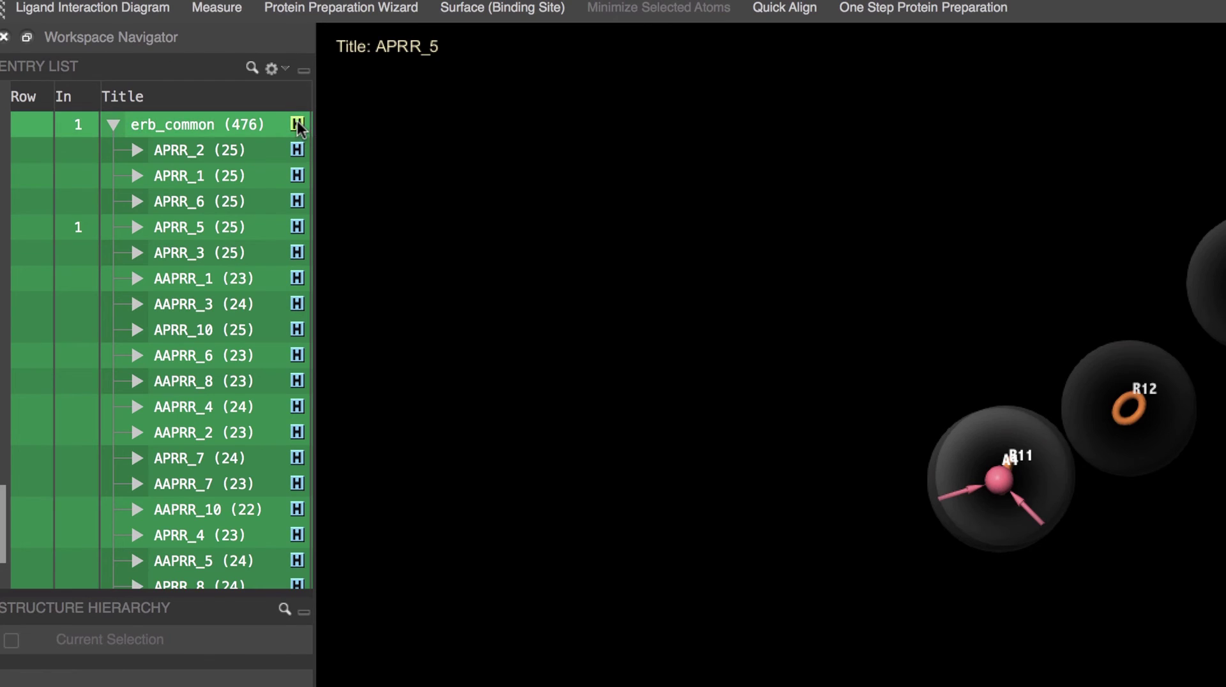
pyautogui.click(297, 124)
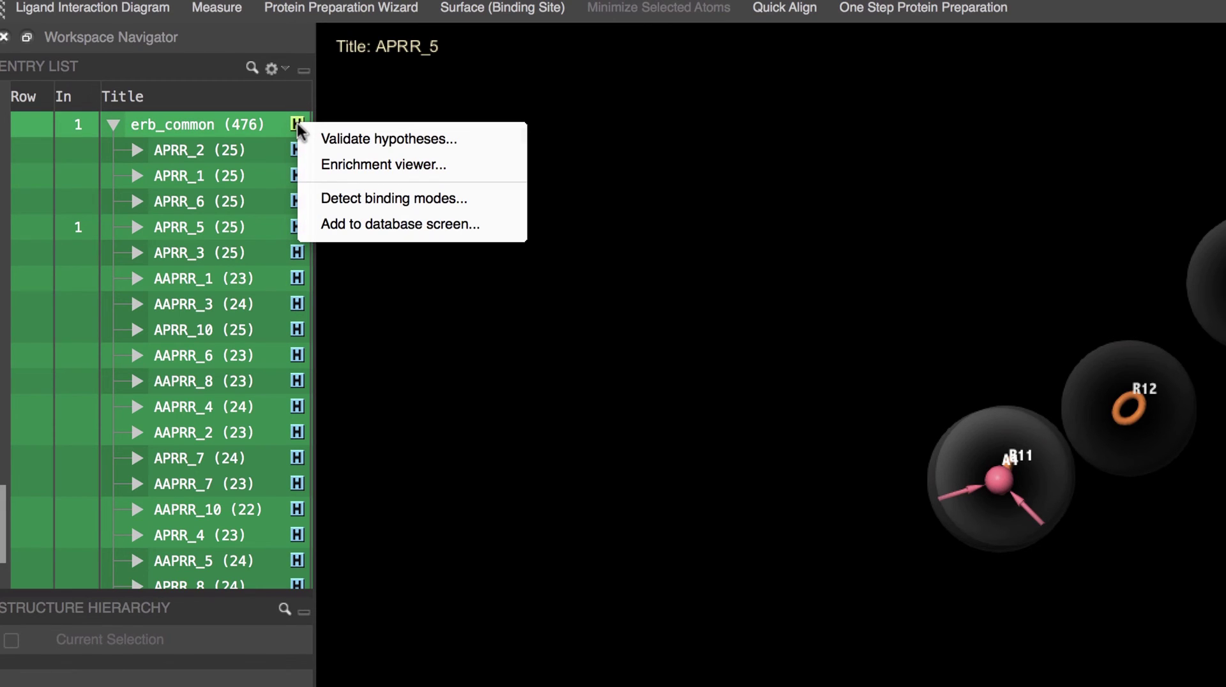
pyautogui.click(308, 201)
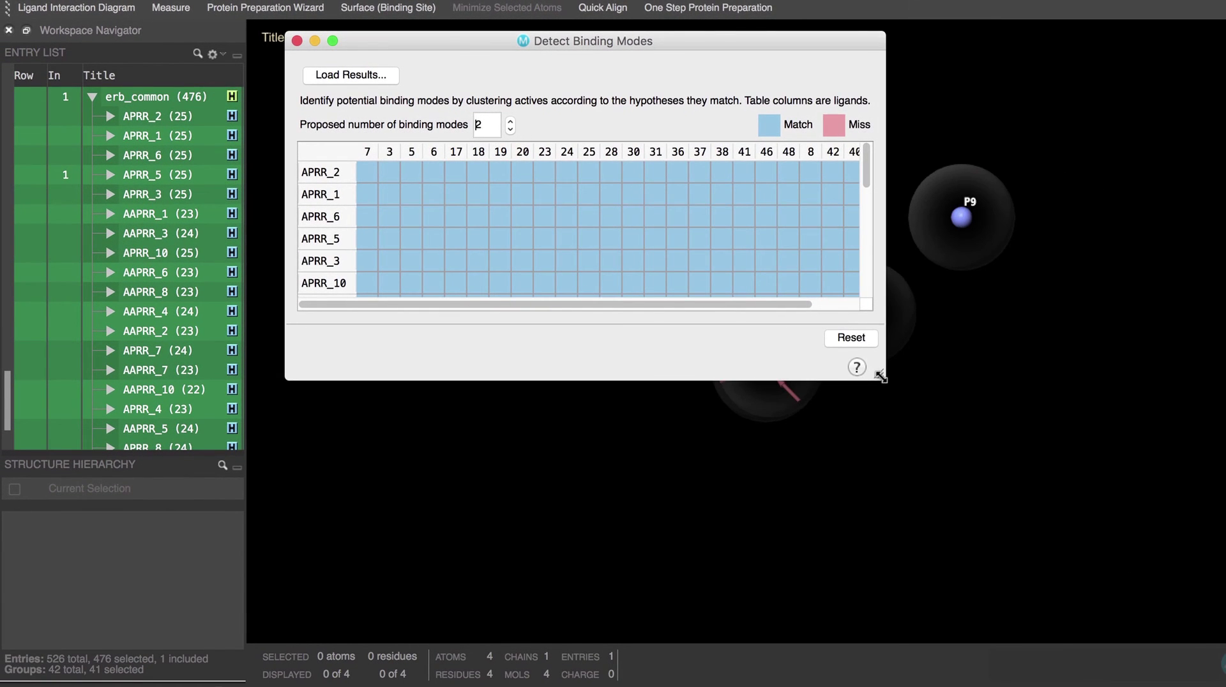
pyautogui.moveTo(877, 374); pyautogui.dragTo(907, 675)
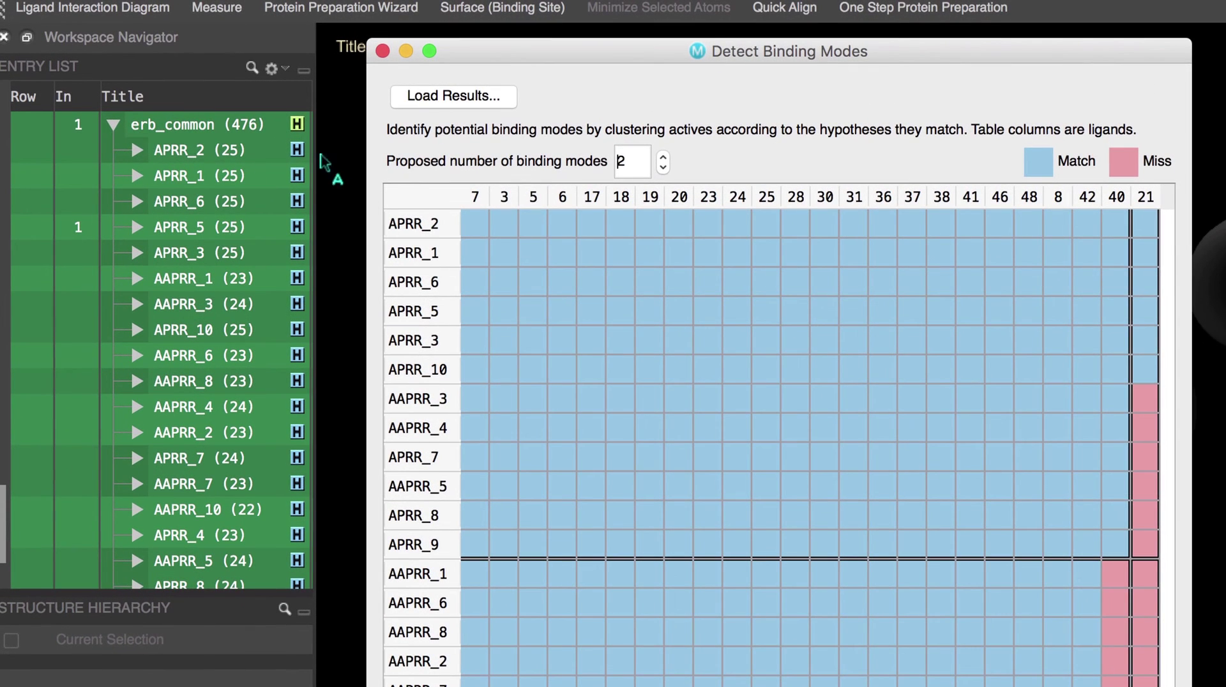
pyautogui.click(297, 125)
pyautogui.click(298, 126)
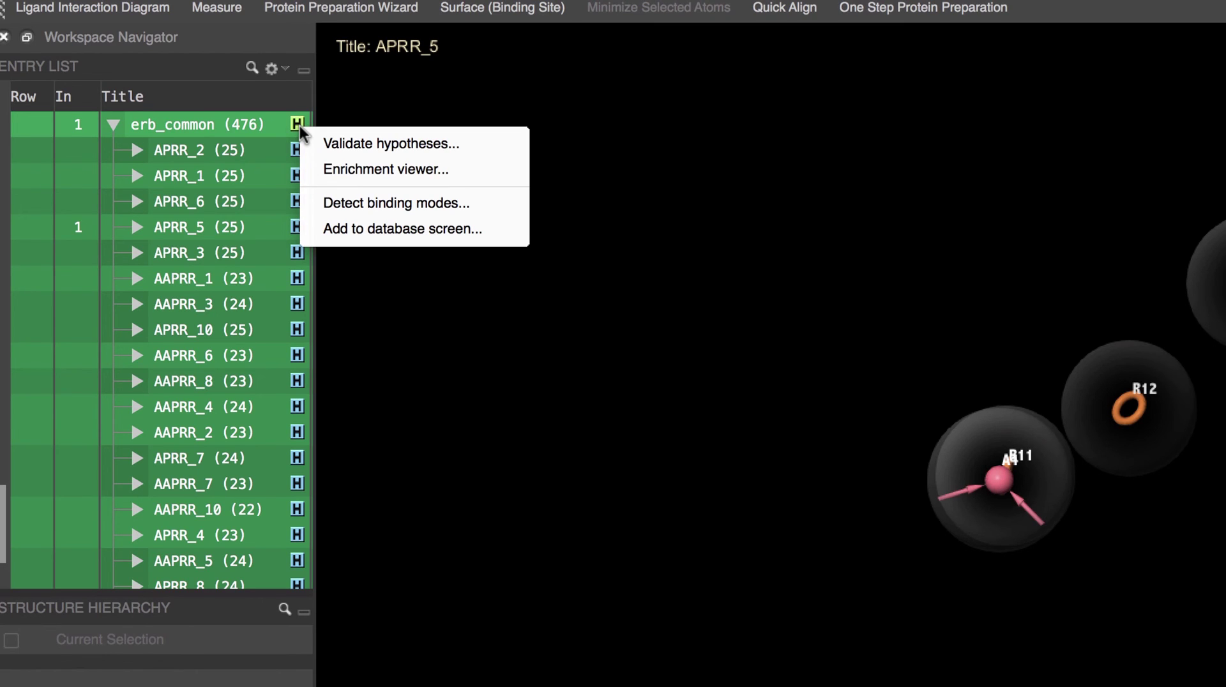
# Open the erb_common Enrichment viewer, reposition it and resize it to show more rows.
pyautogui.click(306, 165)
pyautogui.moveTo(671, 262); pyautogui.dragTo(445, 105)
pyautogui.moveTo(1135, 516); pyautogui.dragTo(1171, 686)
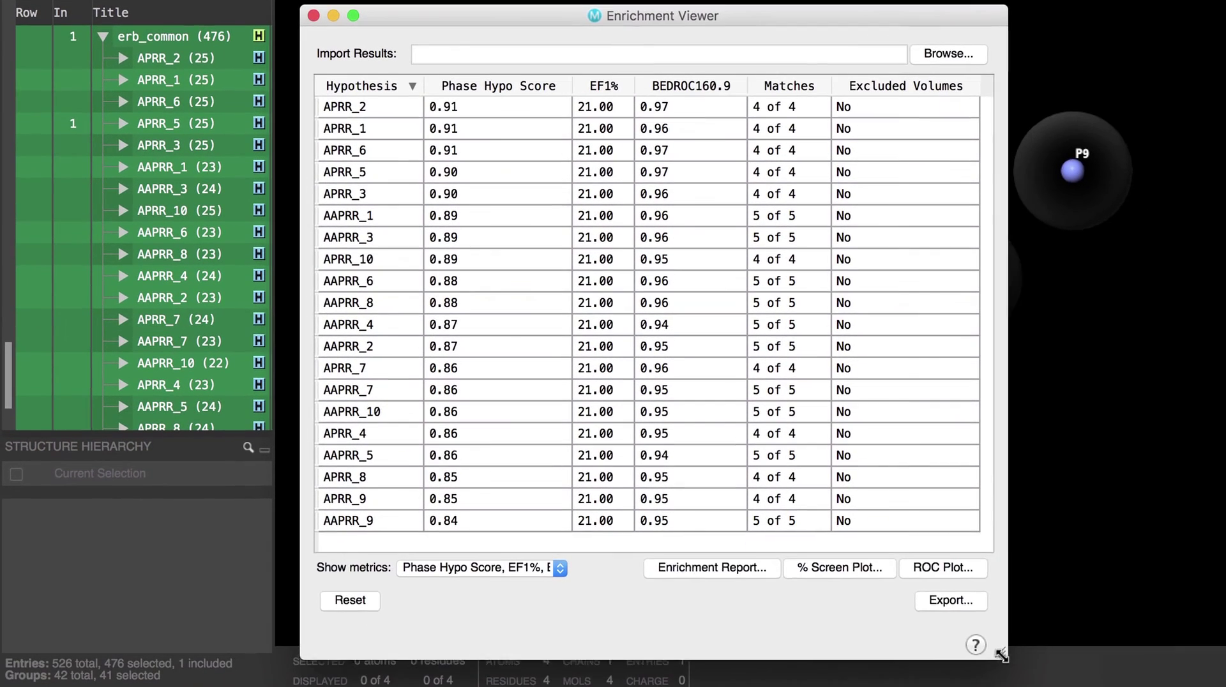
pyautogui.moveTo(1000, 654); pyautogui.dragTo(993, 645)
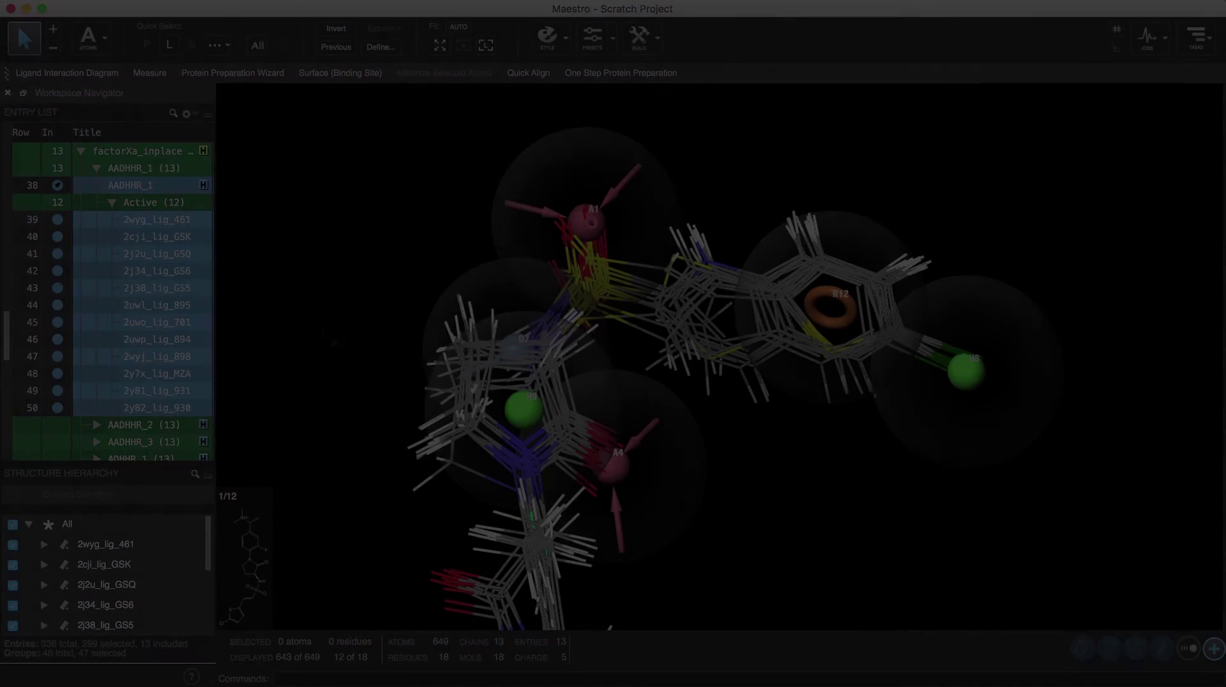
# Include train01–train05 in the DHNRRR_1 overlay and rotate the view to inspect it.
pyautogui.scroll(-5, 391, 323)
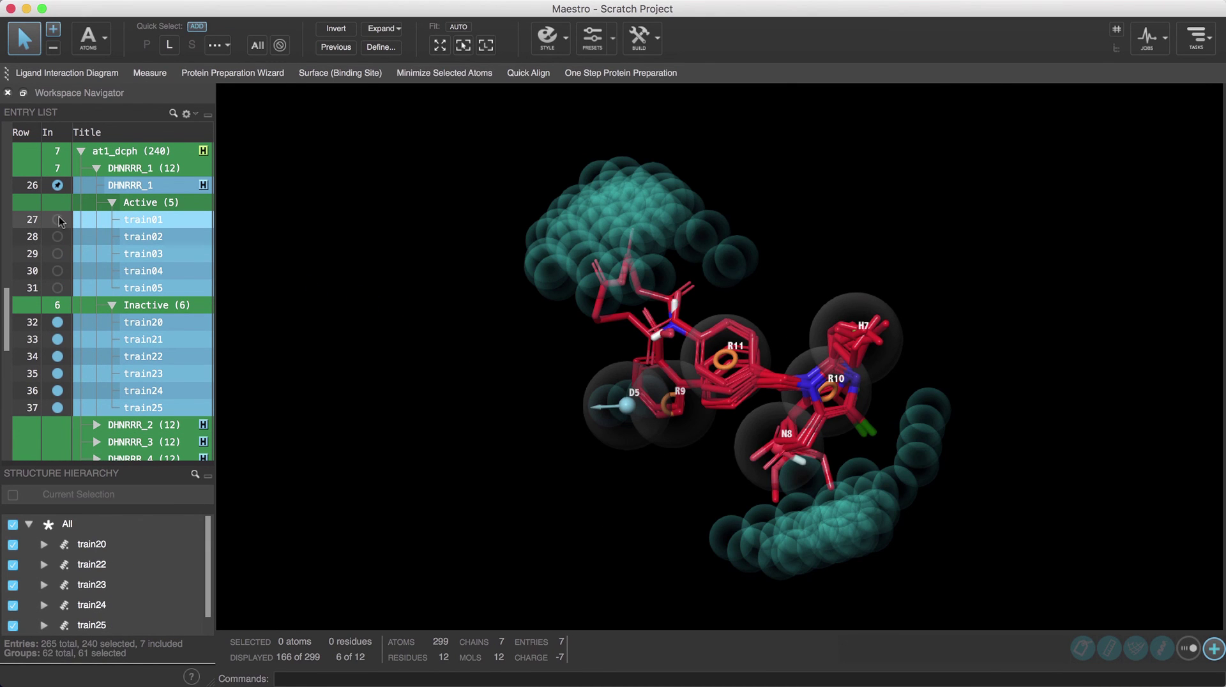
pyautogui.click(58, 219)
pyautogui.moveTo(454, 380); pyautogui.dragTo(402, 317, button='middle')
pyautogui.scroll(5, 512, 317)
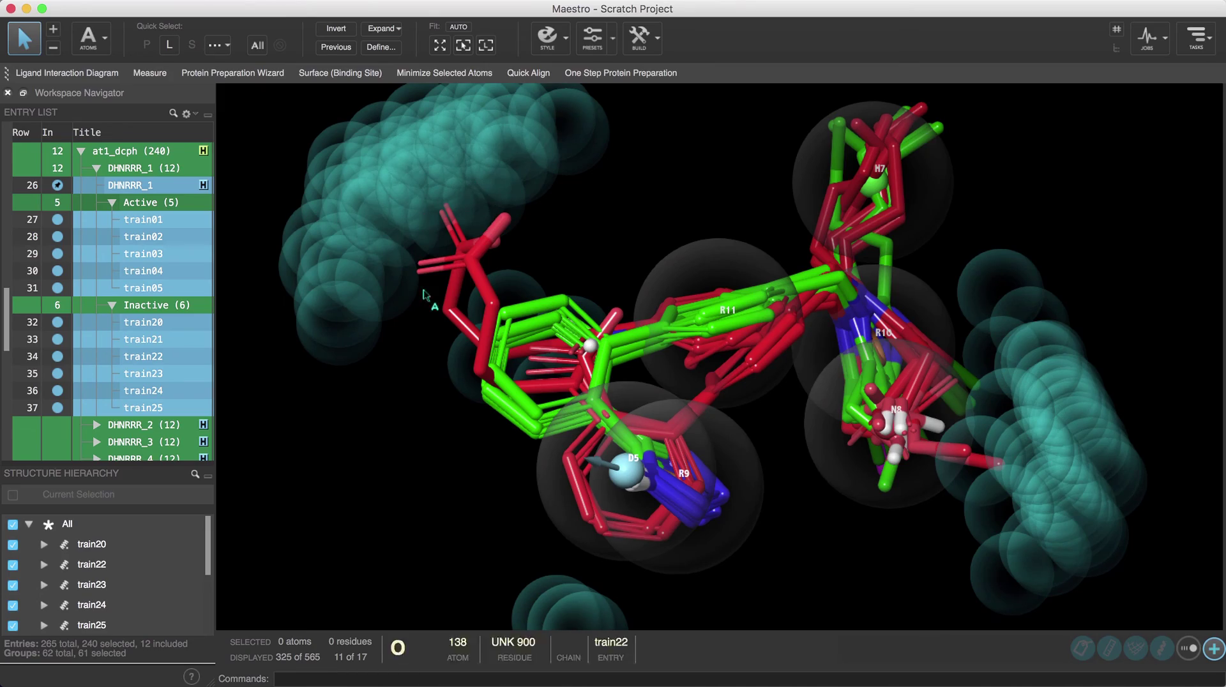